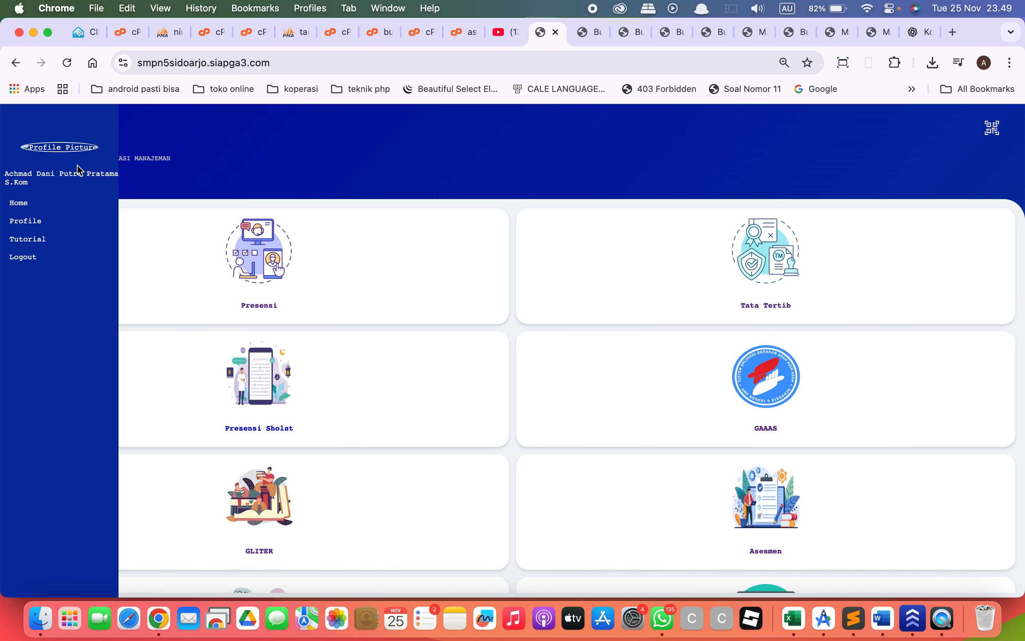
Open the Buat Soal question list in the Asesmen module.
click(160, 145)
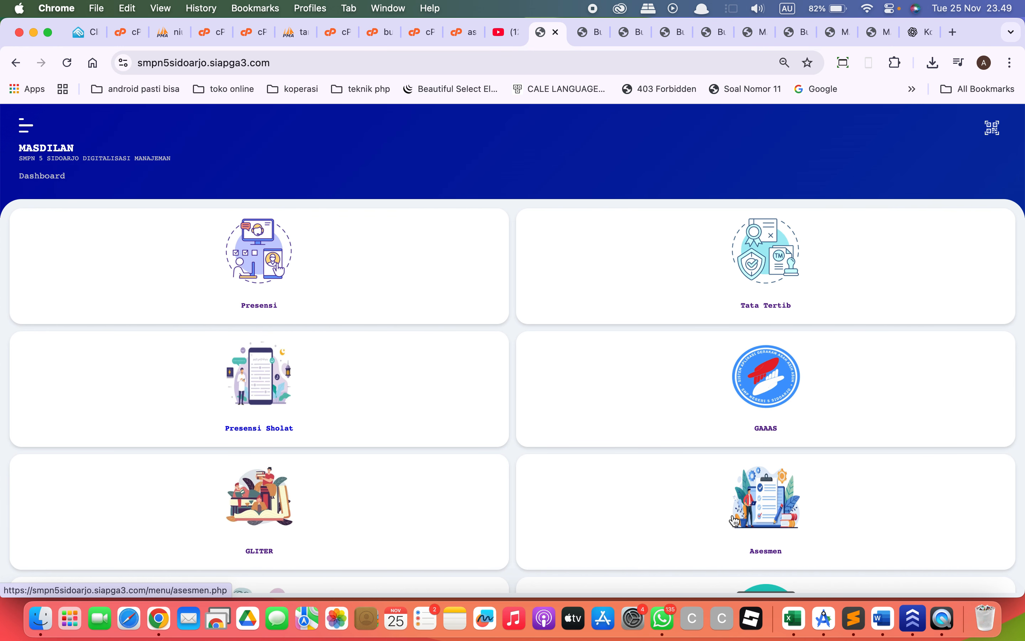
click(765, 520)
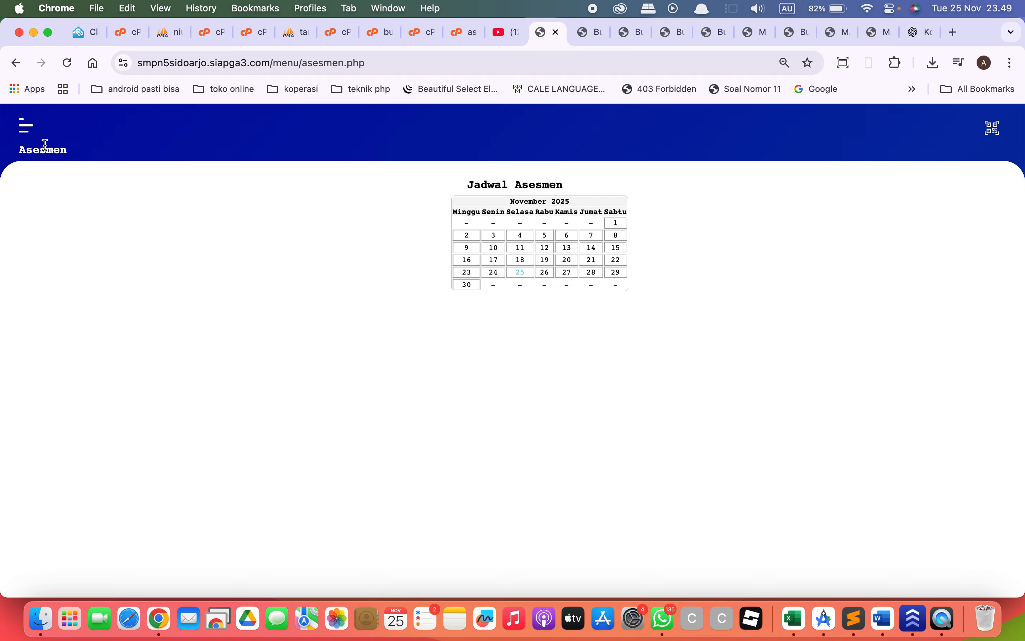
click(26, 126)
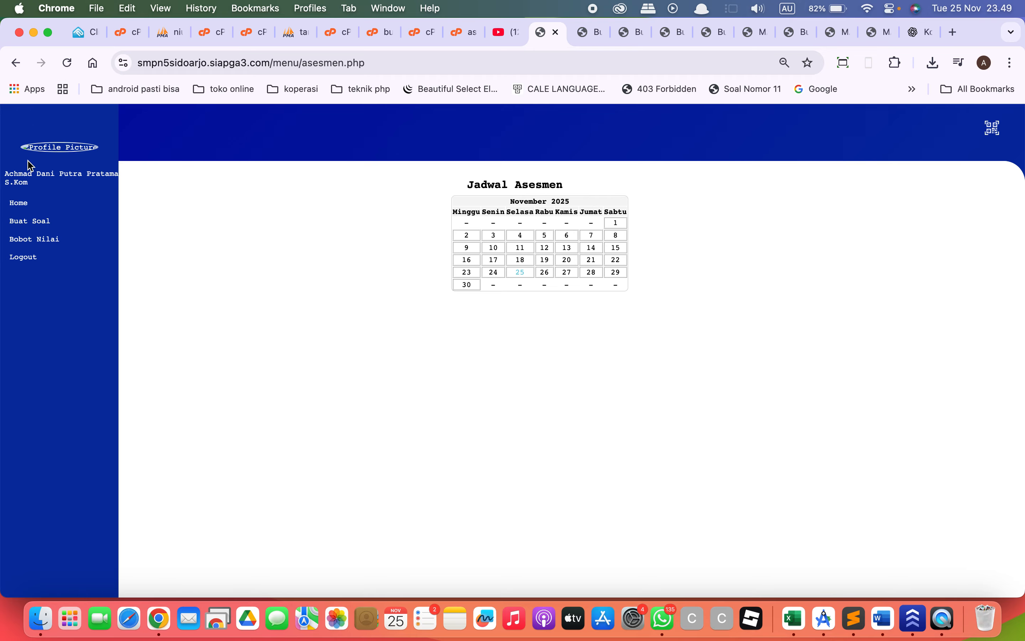
click(41, 221)
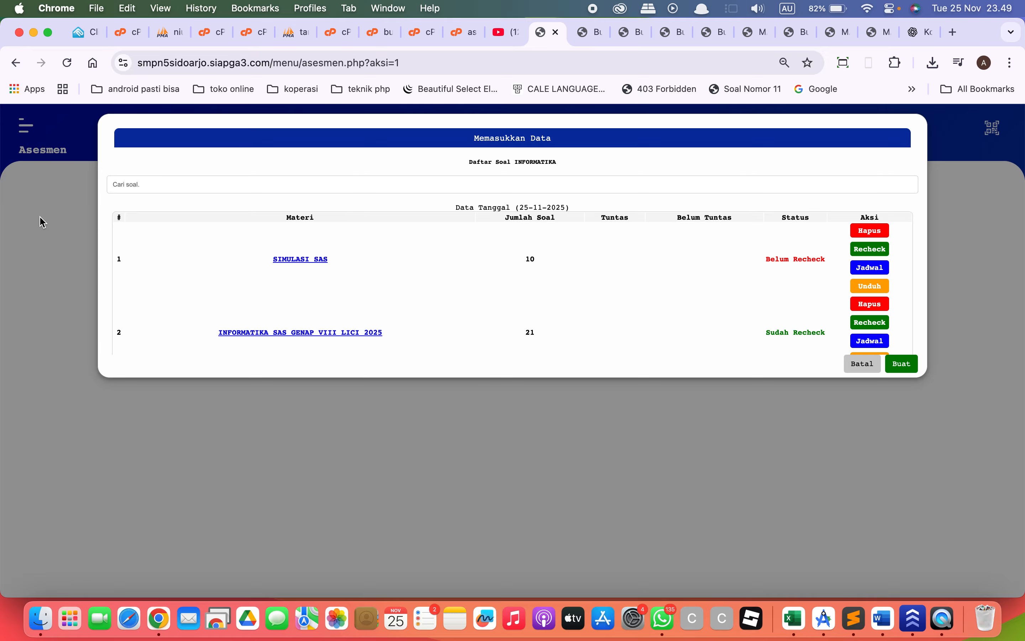
scroll(284, 329, down, 2)
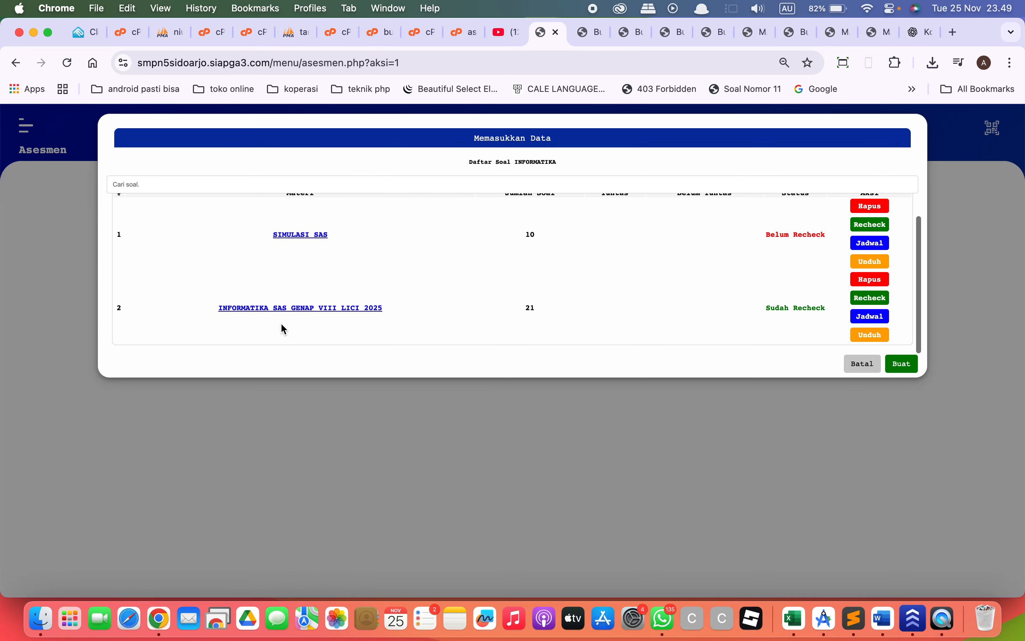
scroll(283, 328, up, 2)
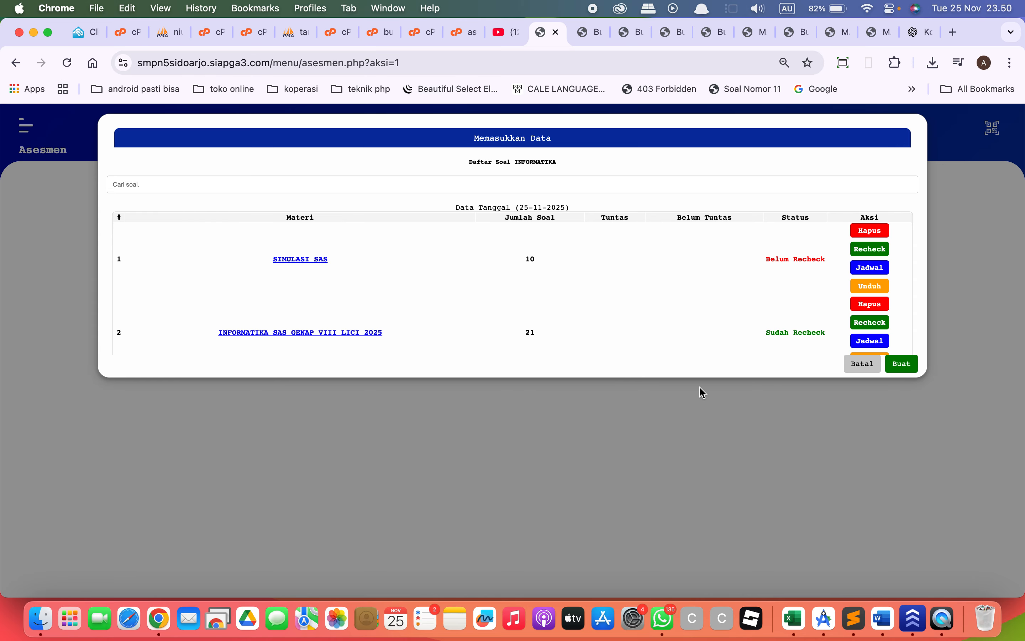
Start a new question set and enter INFORMATIKA SAS GANJIL VII REG 2025 as its Materi.
click(901, 363)
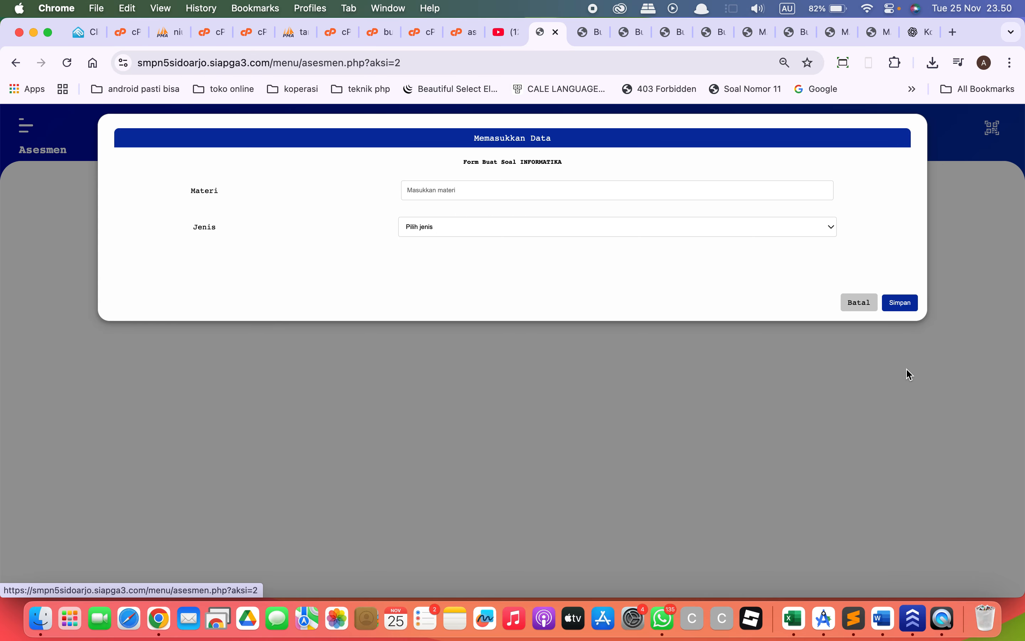
click(529, 189)
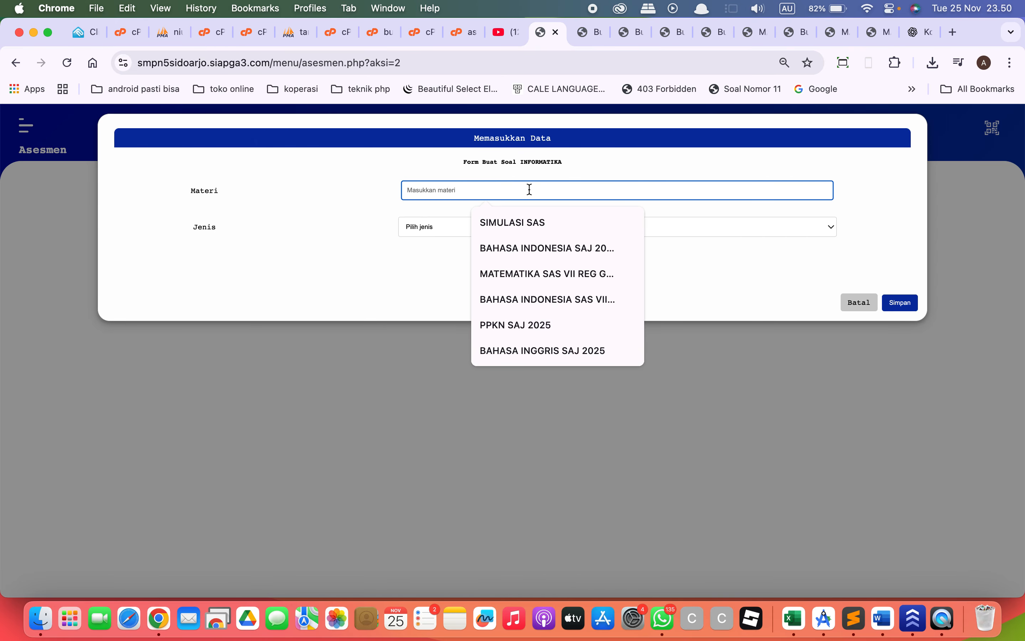
key(Caps_Lock)
text(INFO)
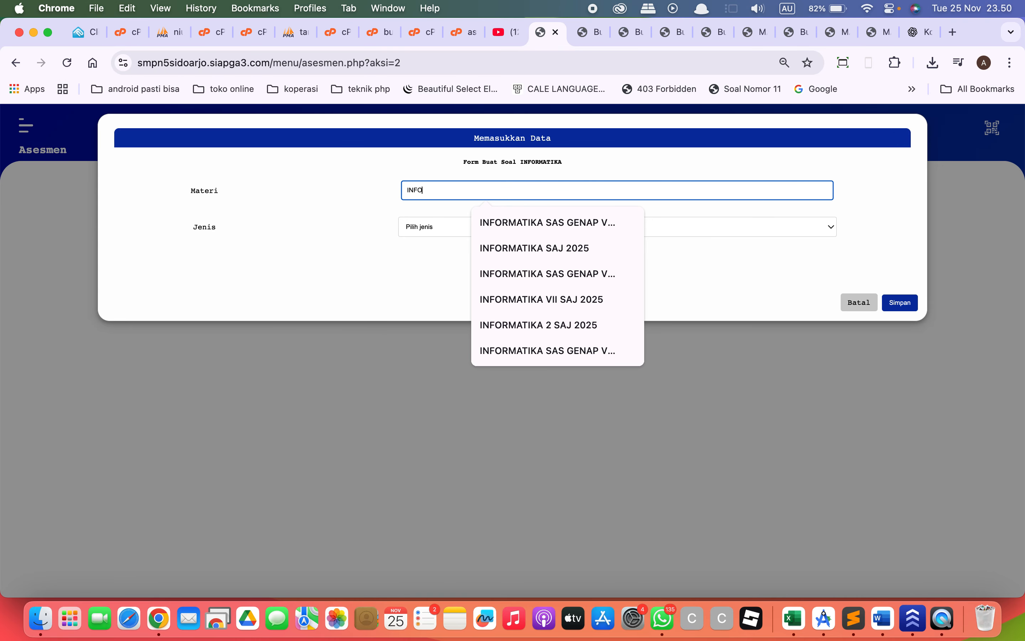
text(RMATIKA SAS)
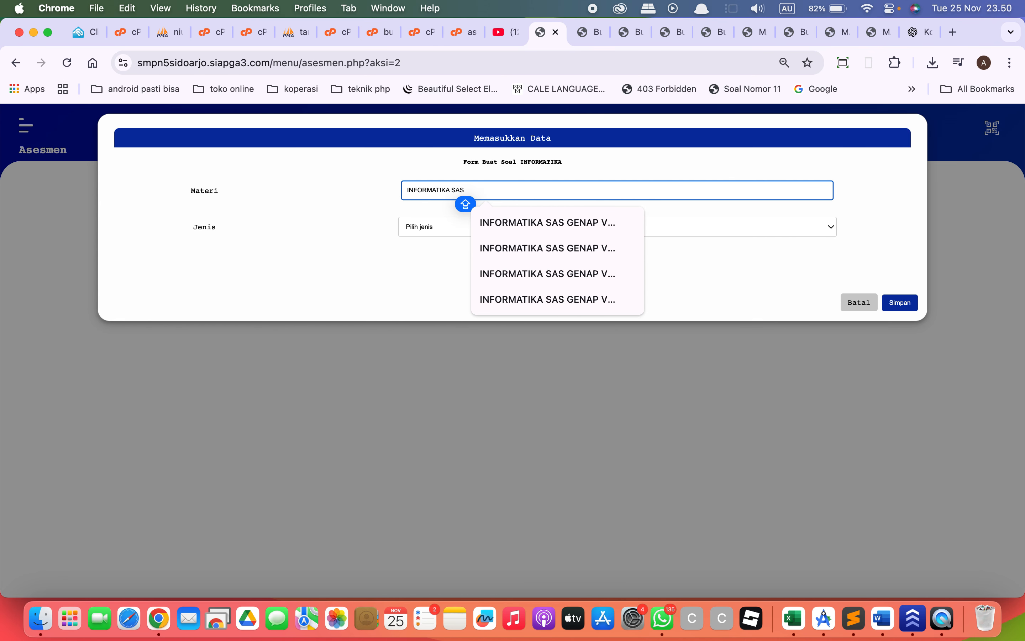
text( GANJIK)
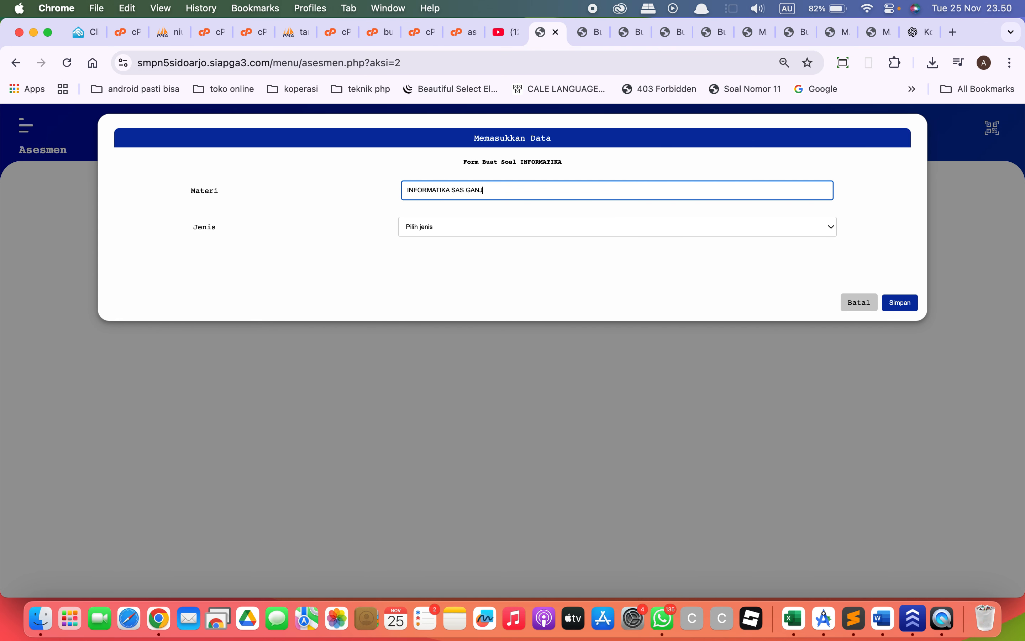
key(BackSpace)
text(L)
key(Caps_Lock)
text(VII)
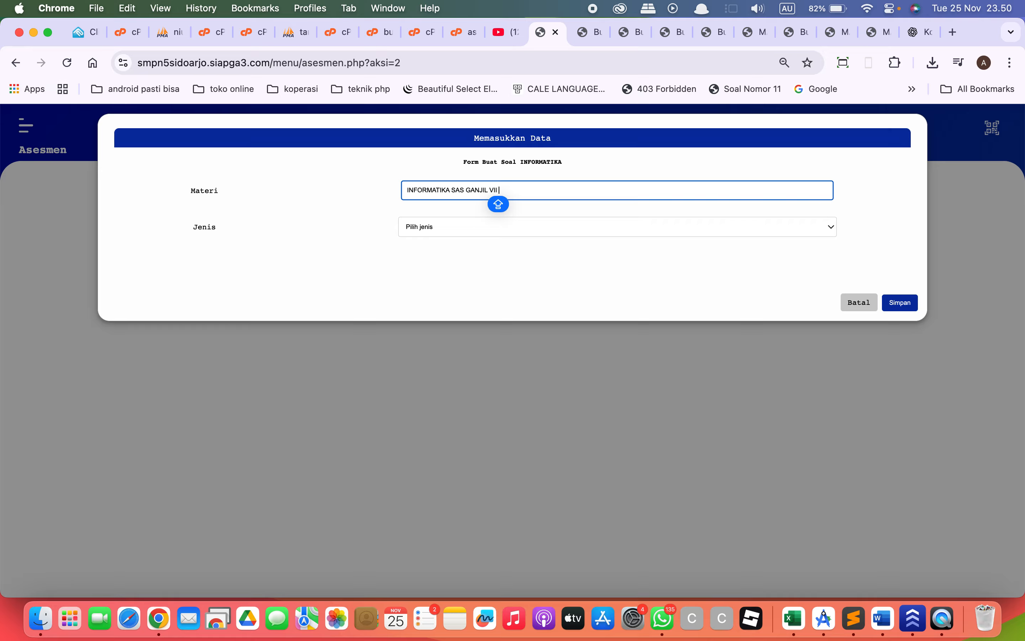
text( LISC)
key(BackSpace)
key(BackSpace)
text(REG)
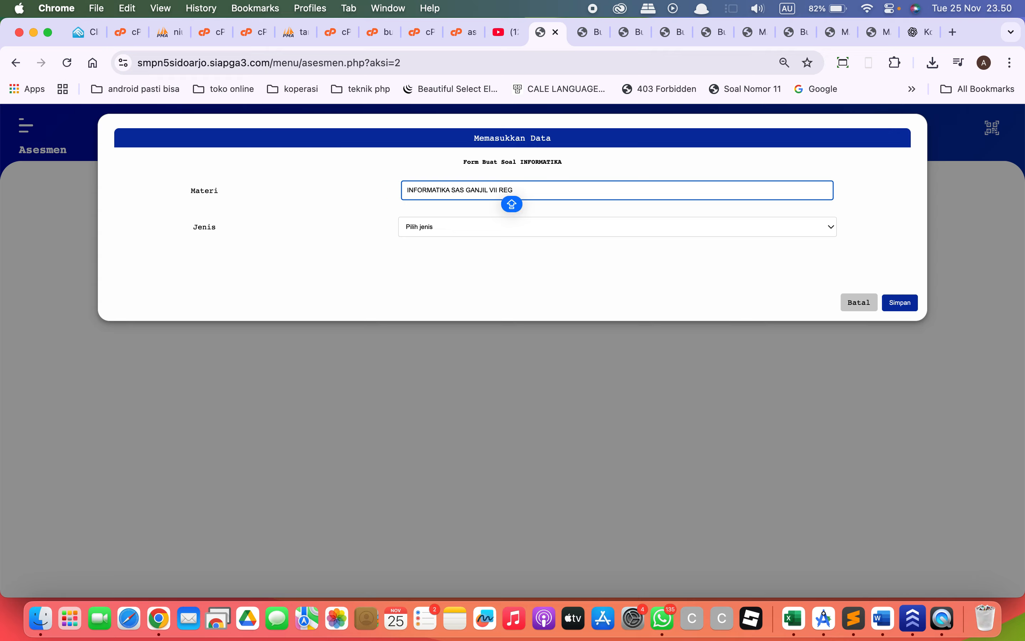
text(2025)
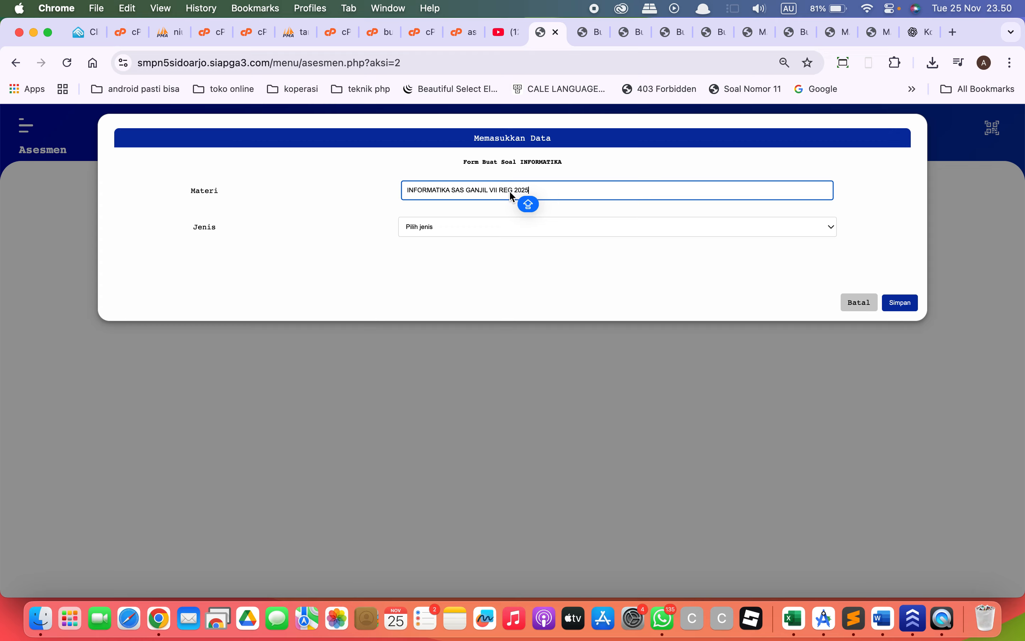
Set Jenis to Text, Metode to Persoal and Jumlah Soal to 20, and save the question set.
click(508, 231)
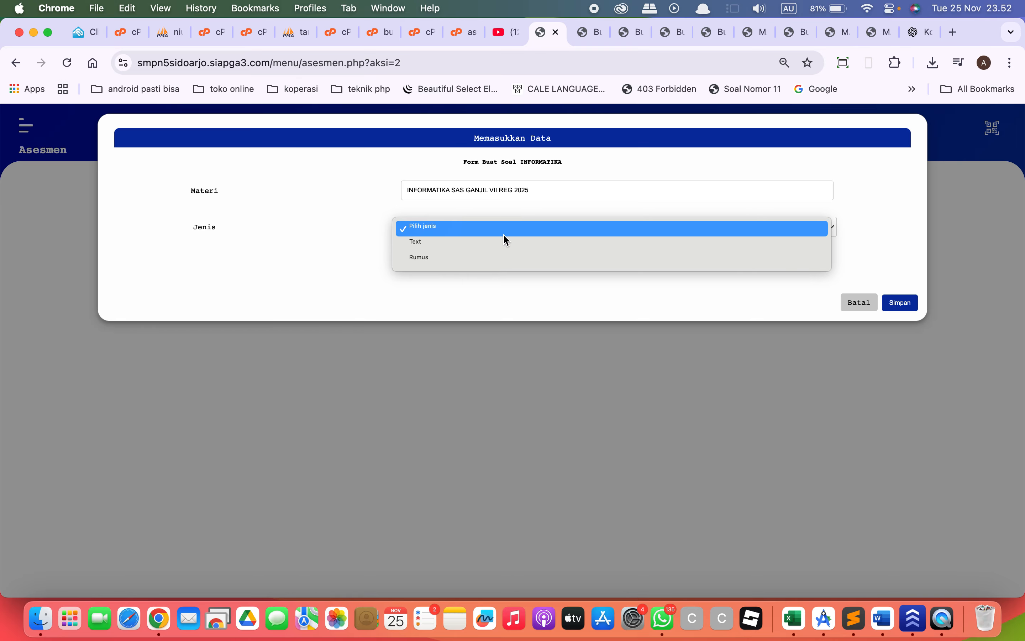
click(505, 245)
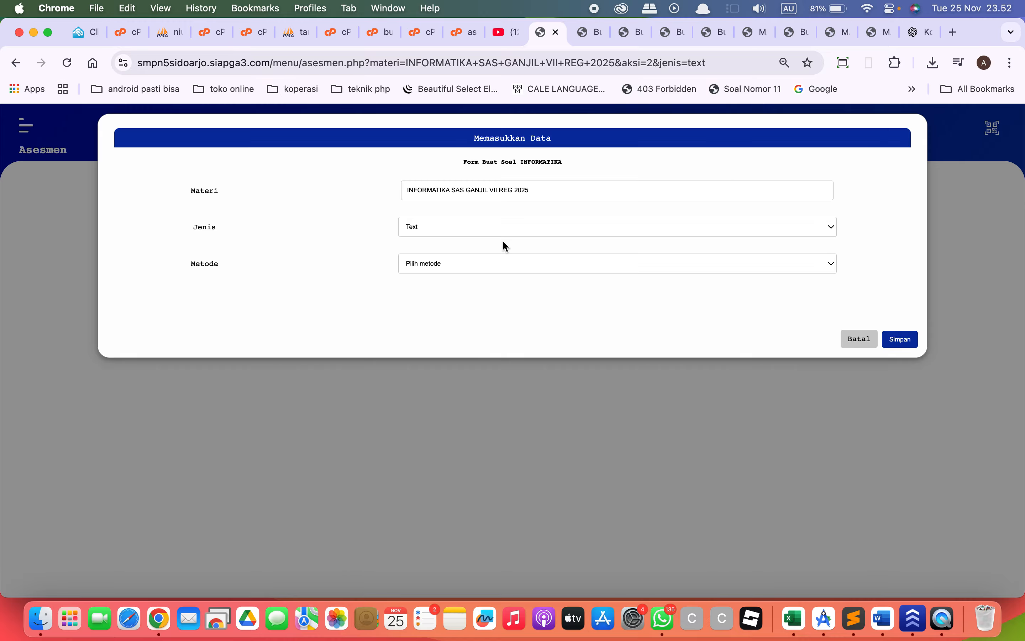
click(500, 269)
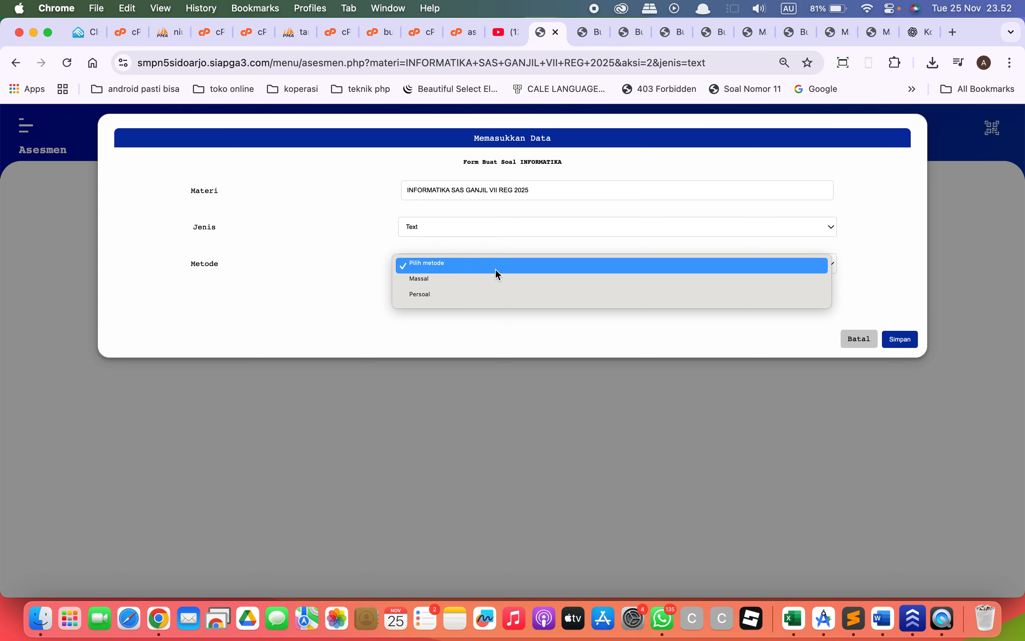
click(497, 294)
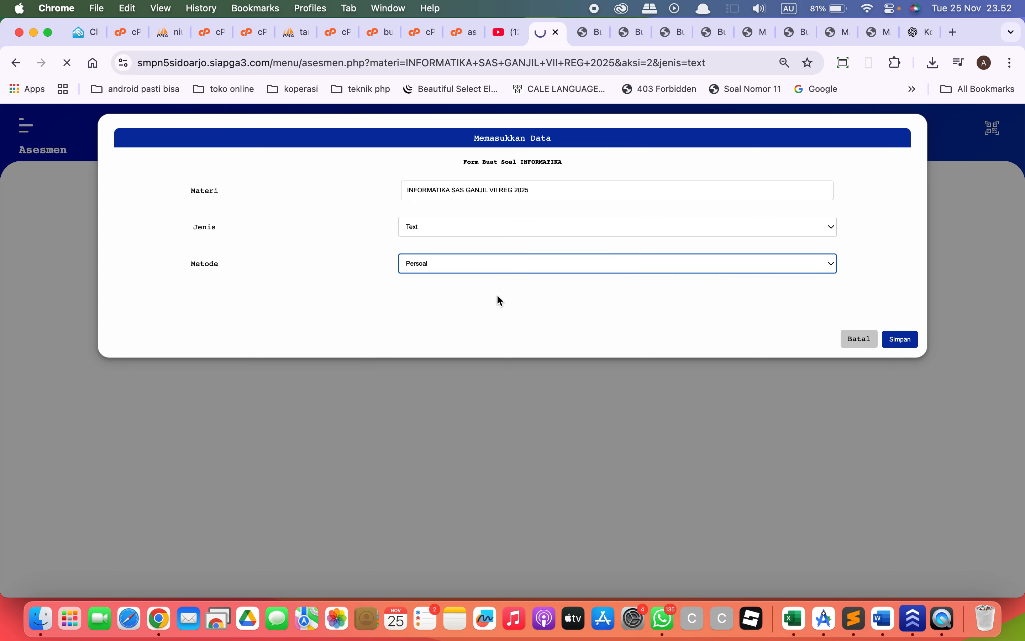
click(508, 304)
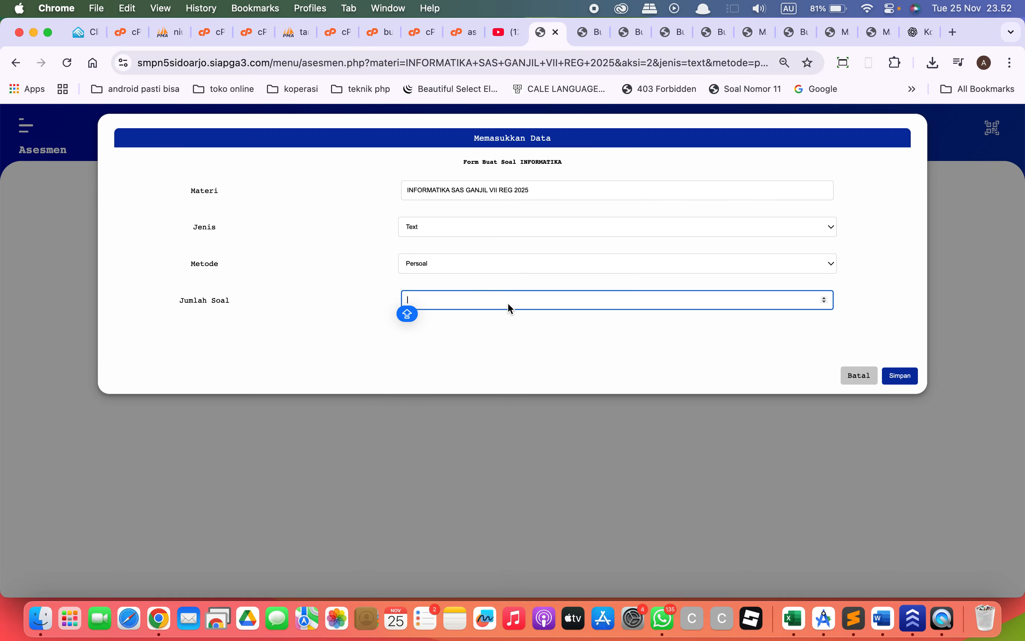
text(20)
click(900, 383)
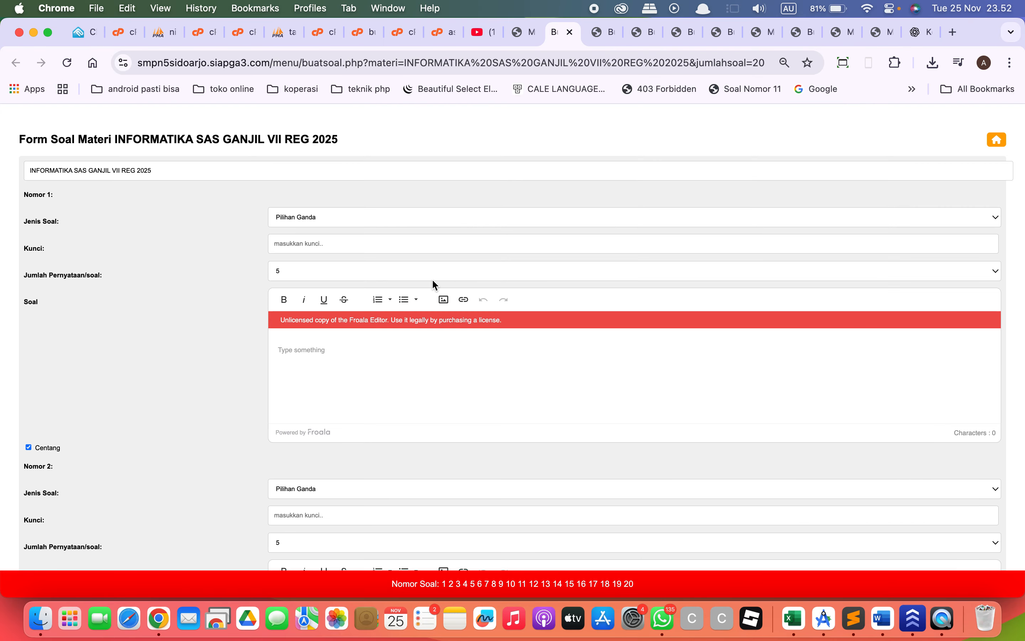
scroll(432, 284, down, 5)
scroll(432, 284, up, 2)
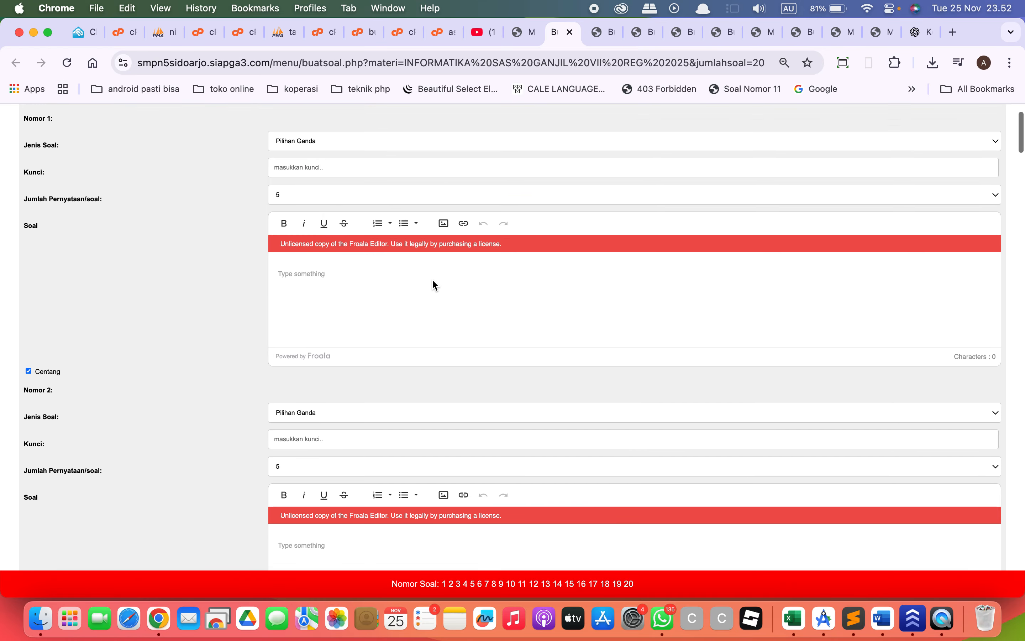
scroll(426, 288, up, 3)
scroll(422, 294, down, 10)
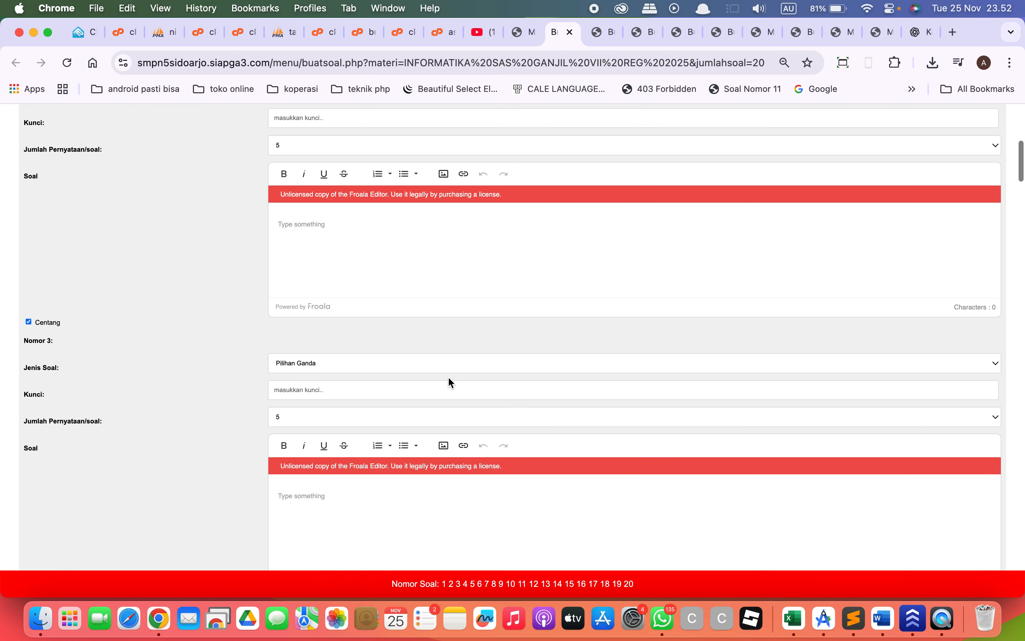
scroll(451, 382, up, 10)
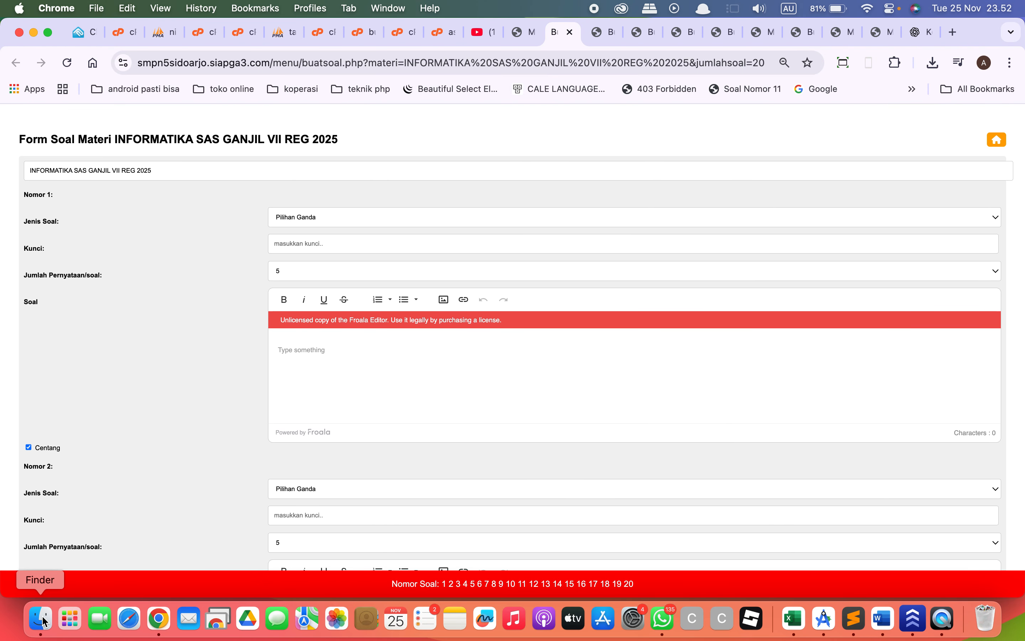
Switch to Finder, search the Downloads folder for SOAL and open SOAL TKD IPS (1).docx in Word.
click(41, 619)
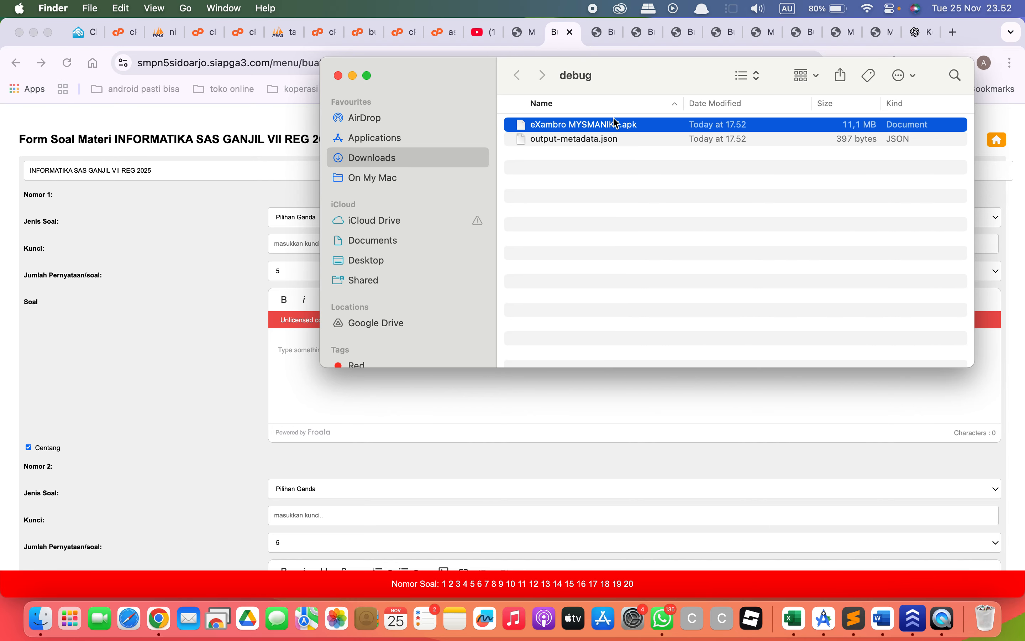
click(954, 76)
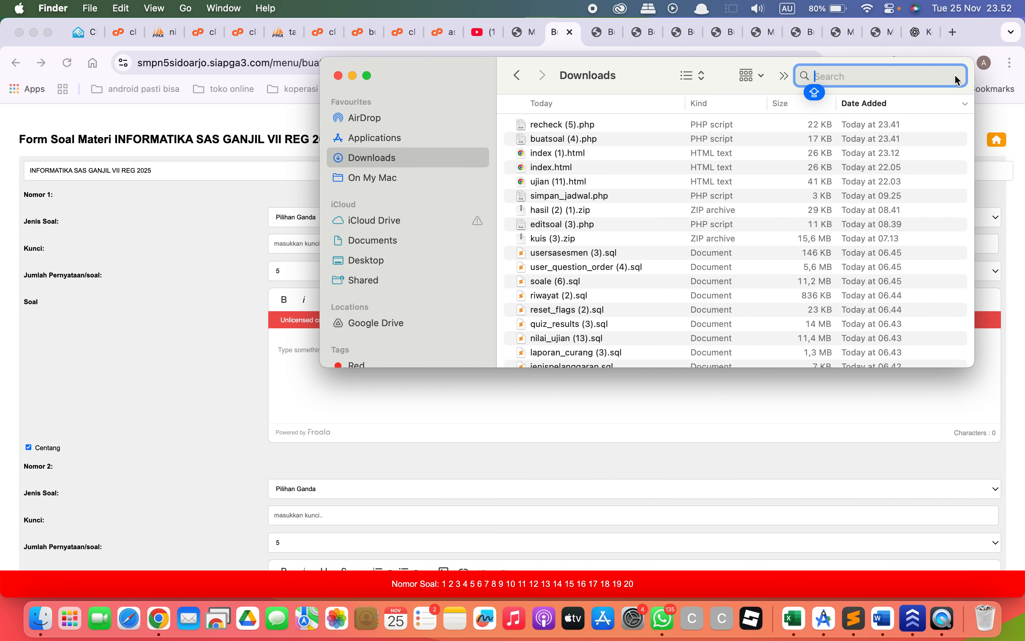
text(SOAL)
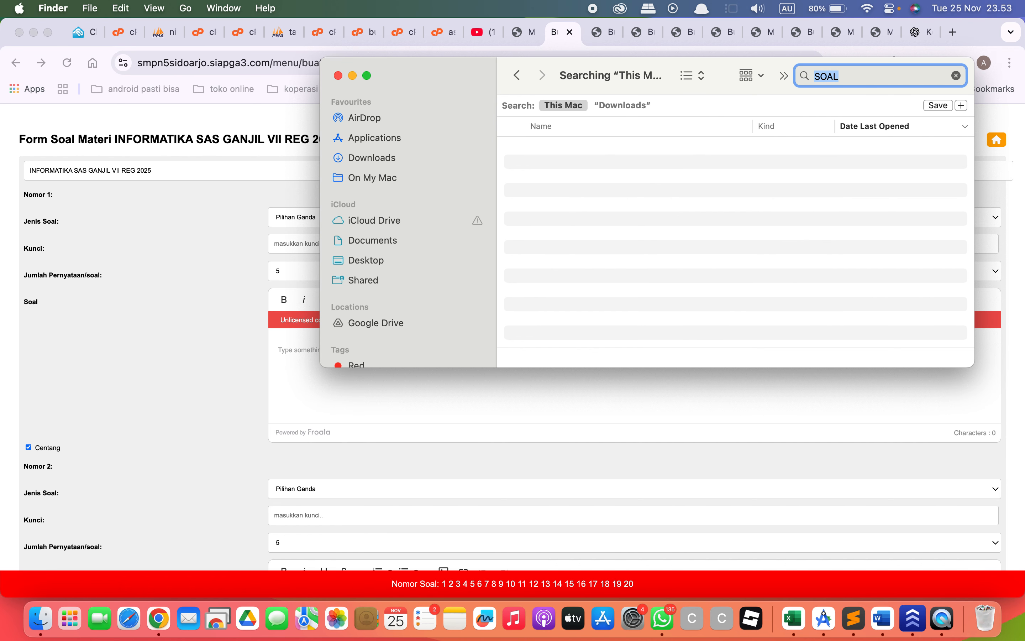
click(631, 106)
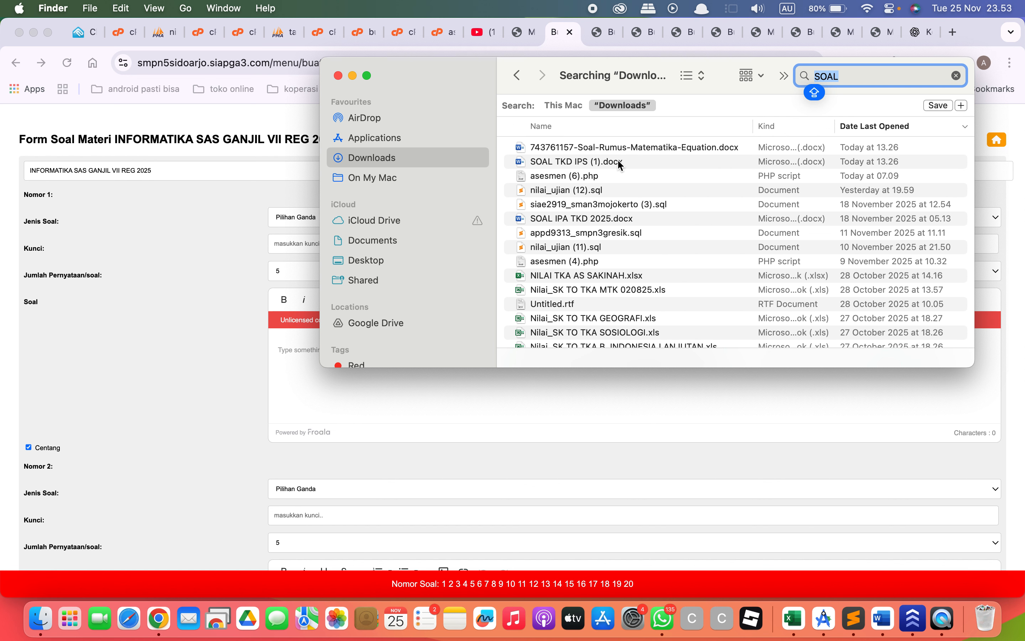
click(621, 163)
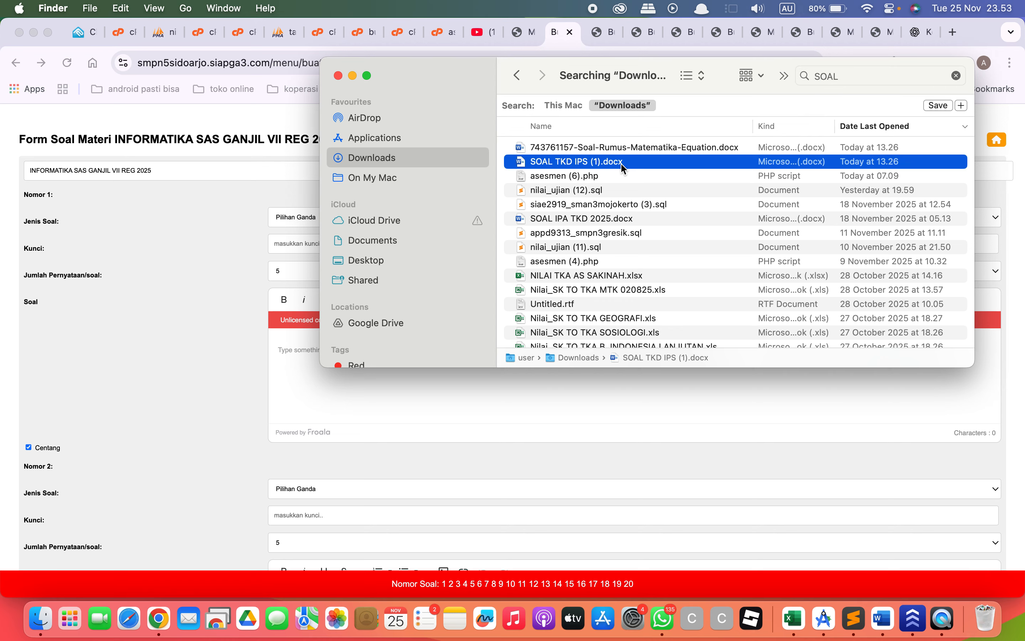
double_click(621, 163)
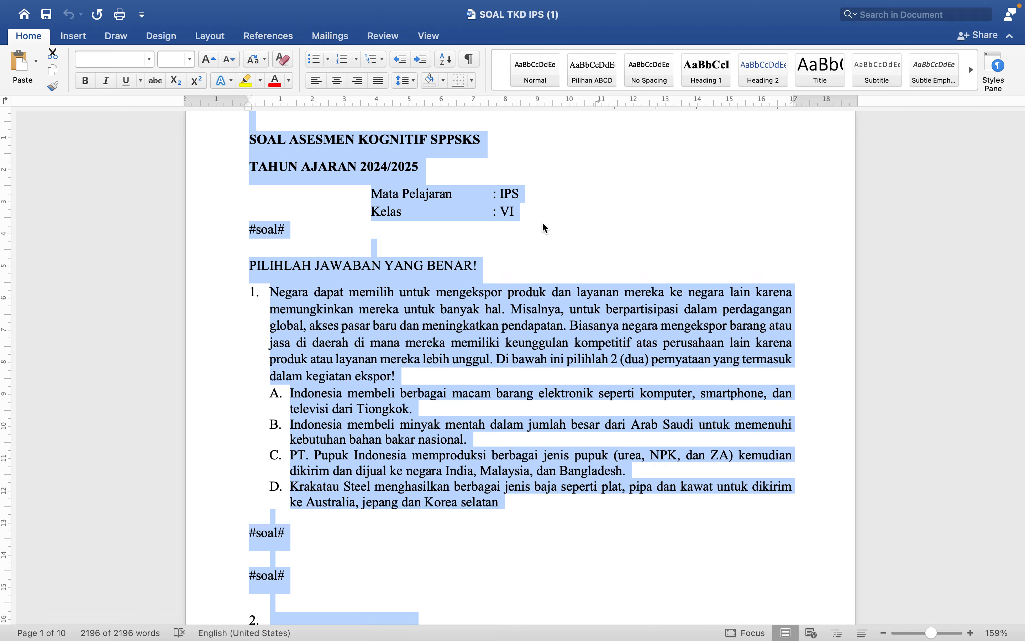
Copy the text of question 1 together with its answer options A to D.
click(484, 299)
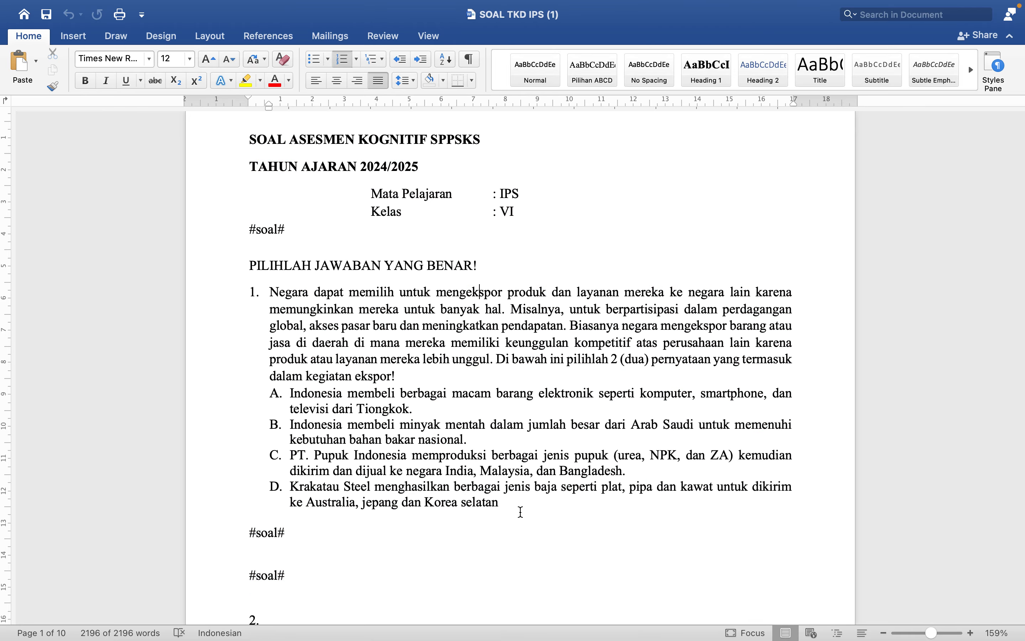
drag(521, 511, 275, 295)
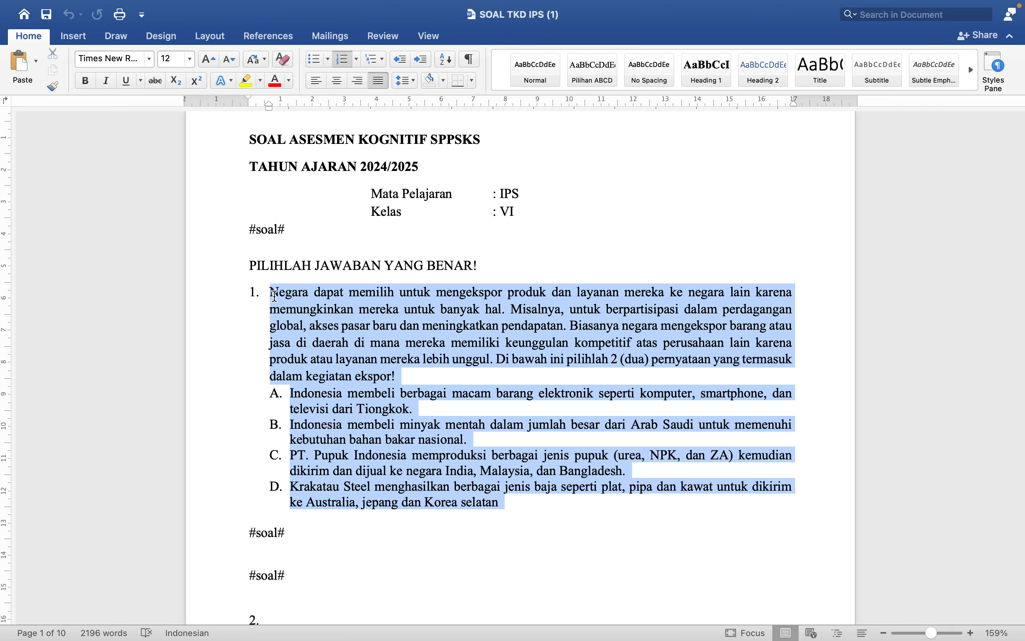
key(super+c)
Return to the question form in Chrome and paste the copied question into the Soal editor of Nomor 1, cleaning the Word formatting.
key(ctrl+Left)
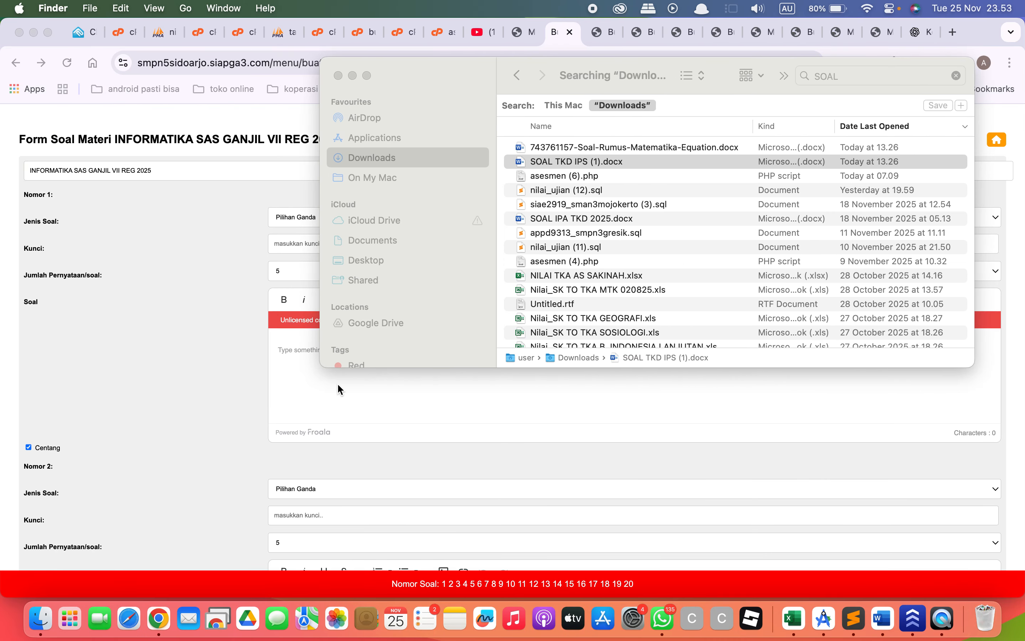
click(337, 383)
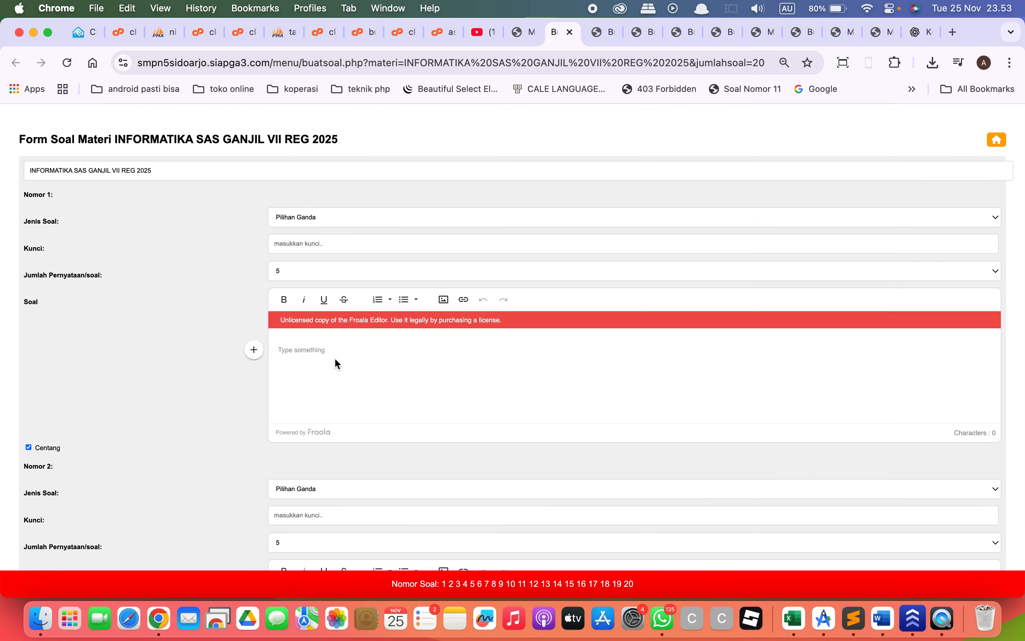
key(super+v)
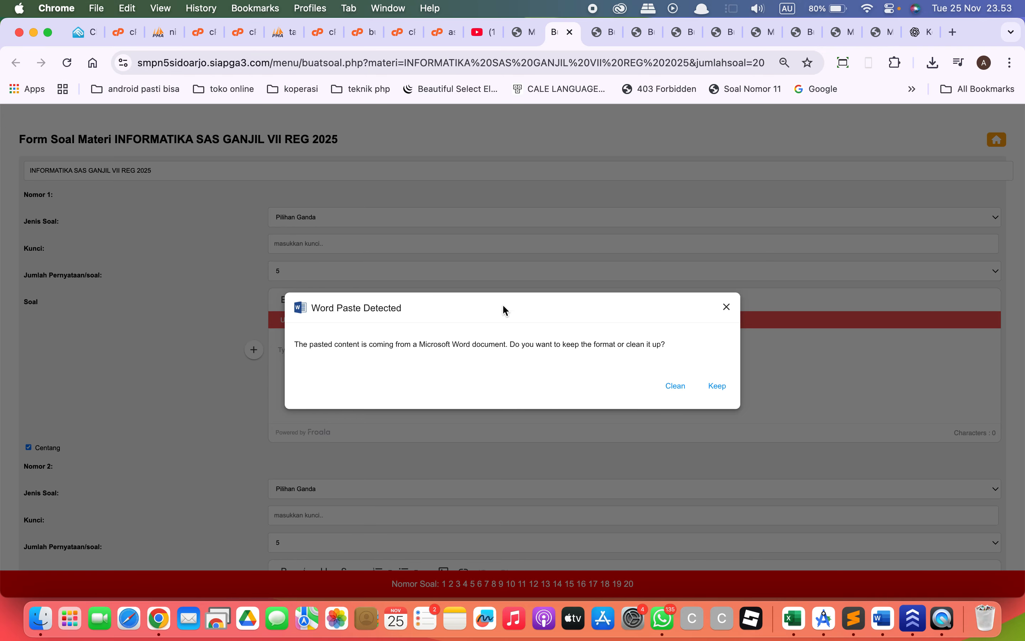
click(676, 386)
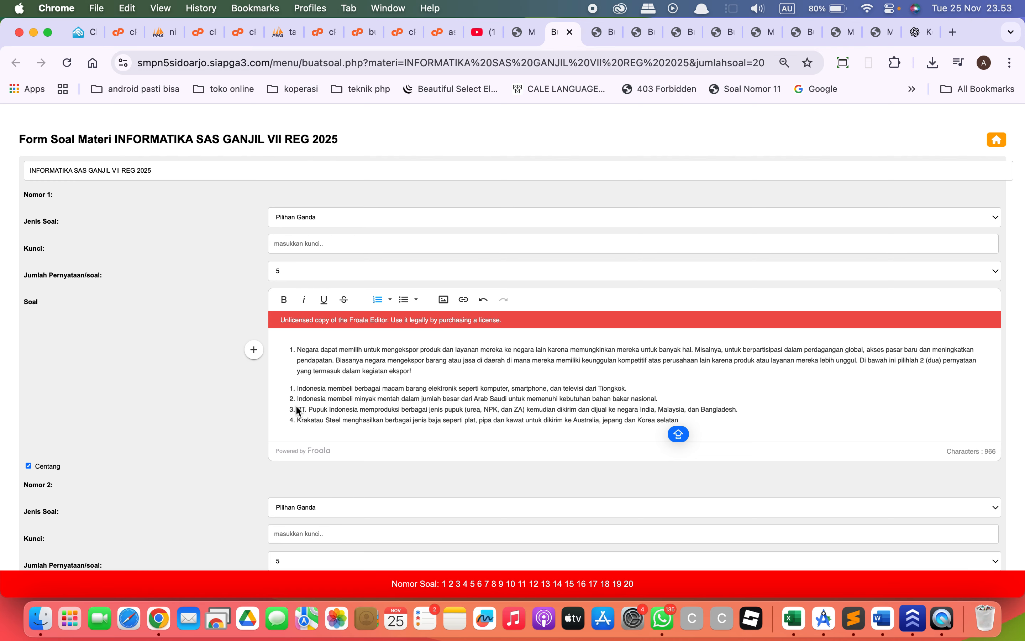
Remove the list numbering from the Nomor 1 question paragraph and format its four answer options as an Upper Alpha list.
click(299, 350)
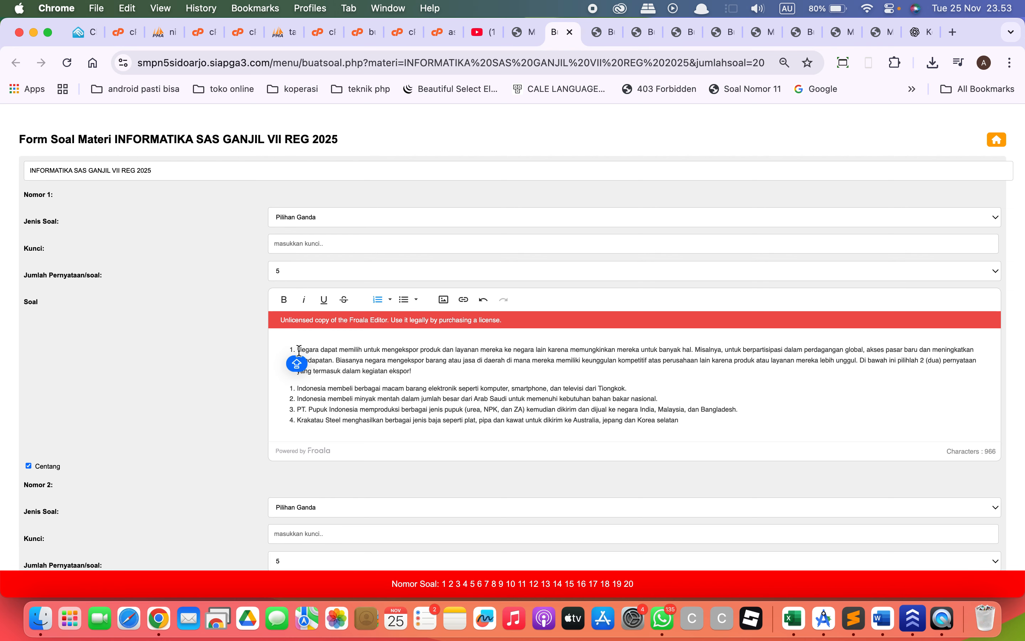
key(BackSpace)
drag(698, 428, 303, 381)
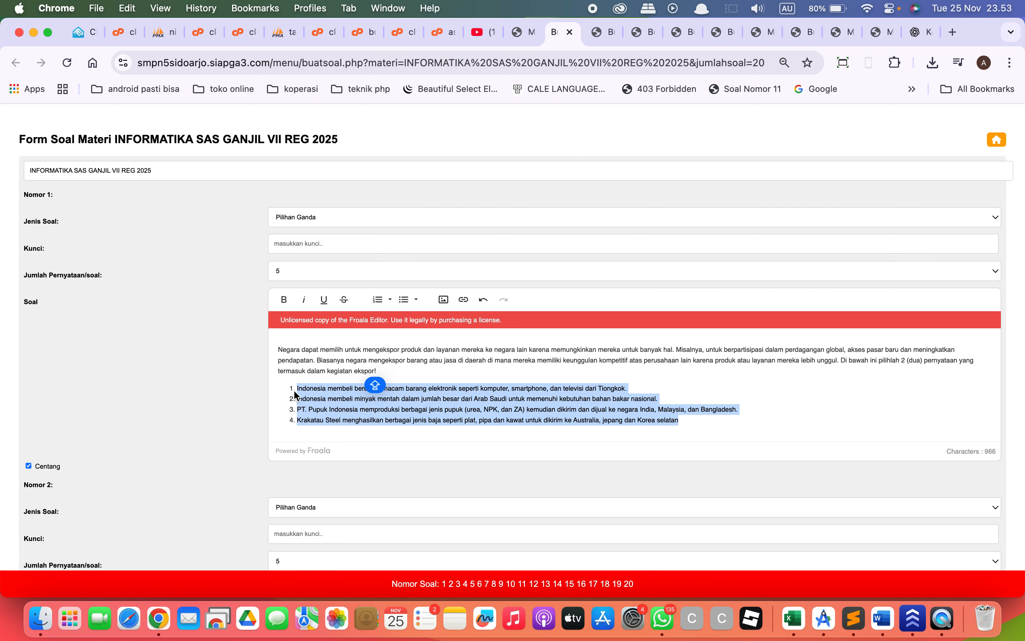
click(378, 305)
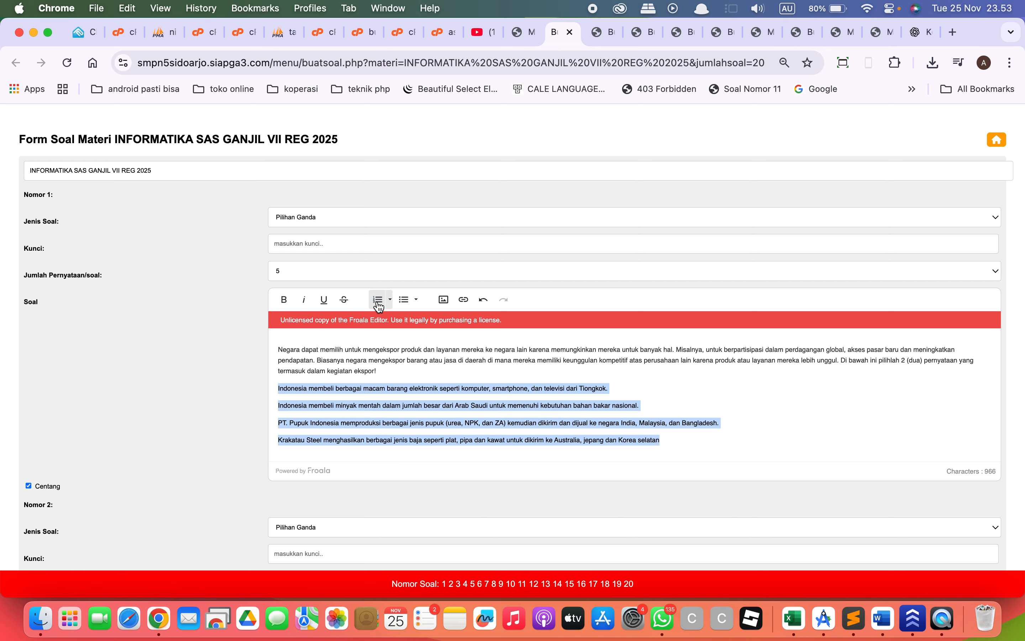
click(391, 303)
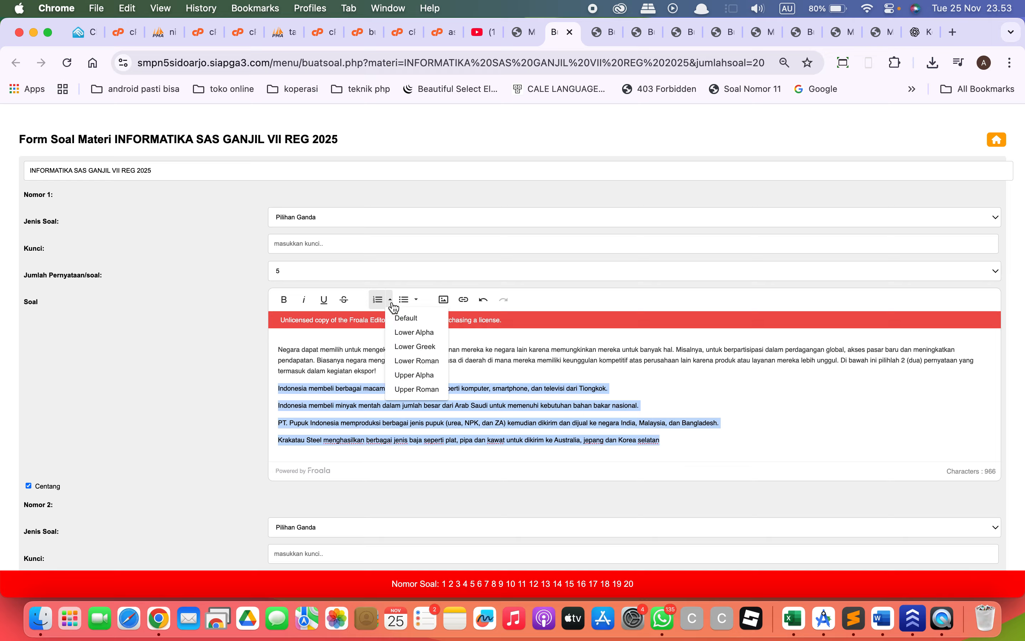
click(415, 376)
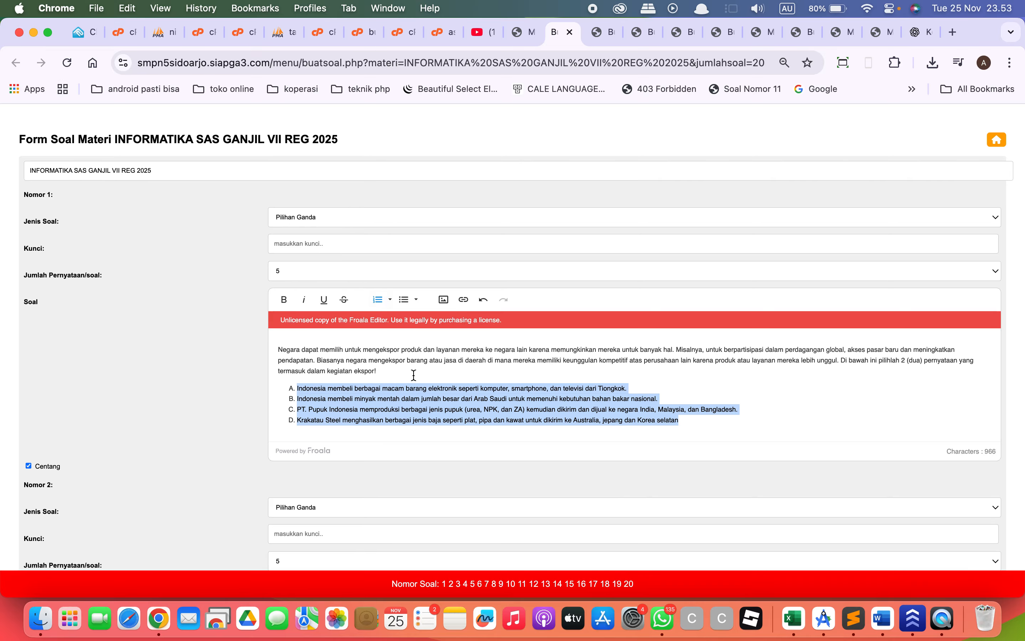
Try the answer key A#B in the Kunci field of Nomor 1 and clear it again.
click(345, 223)
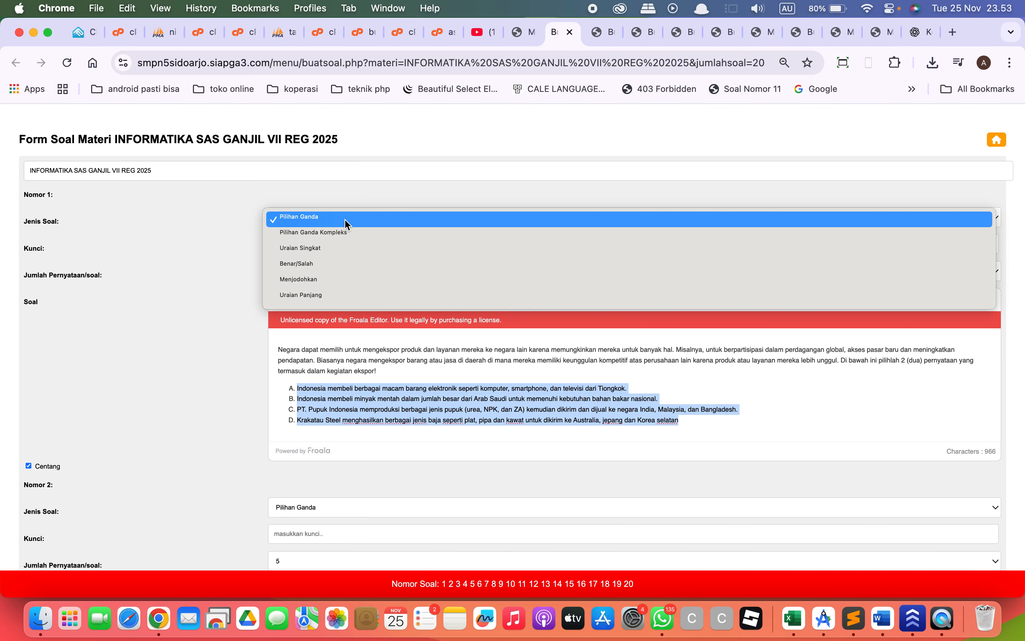
click(345, 221)
click(345, 243)
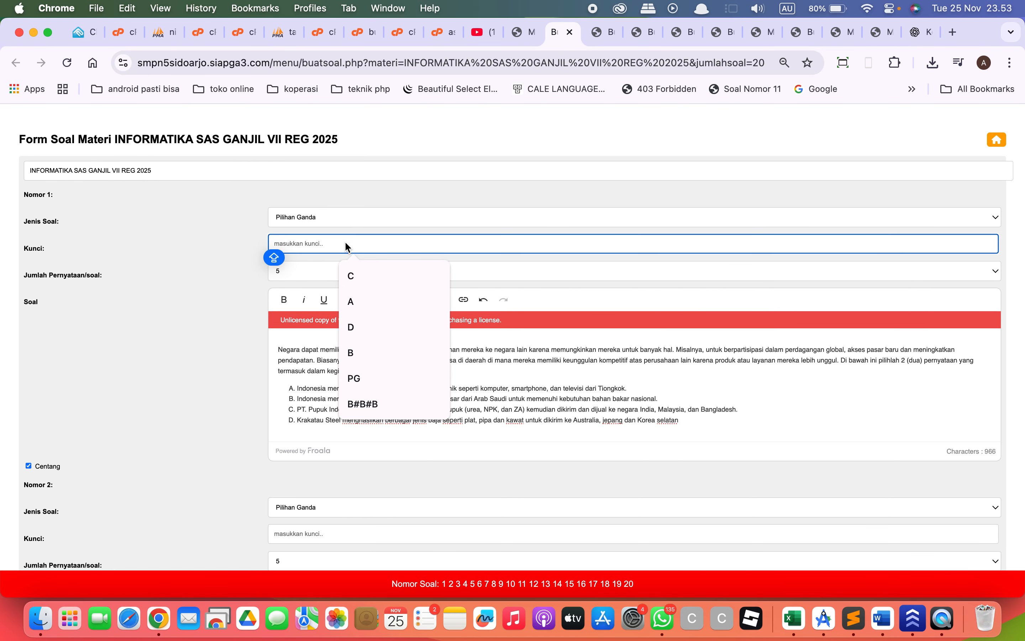
click(348, 221)
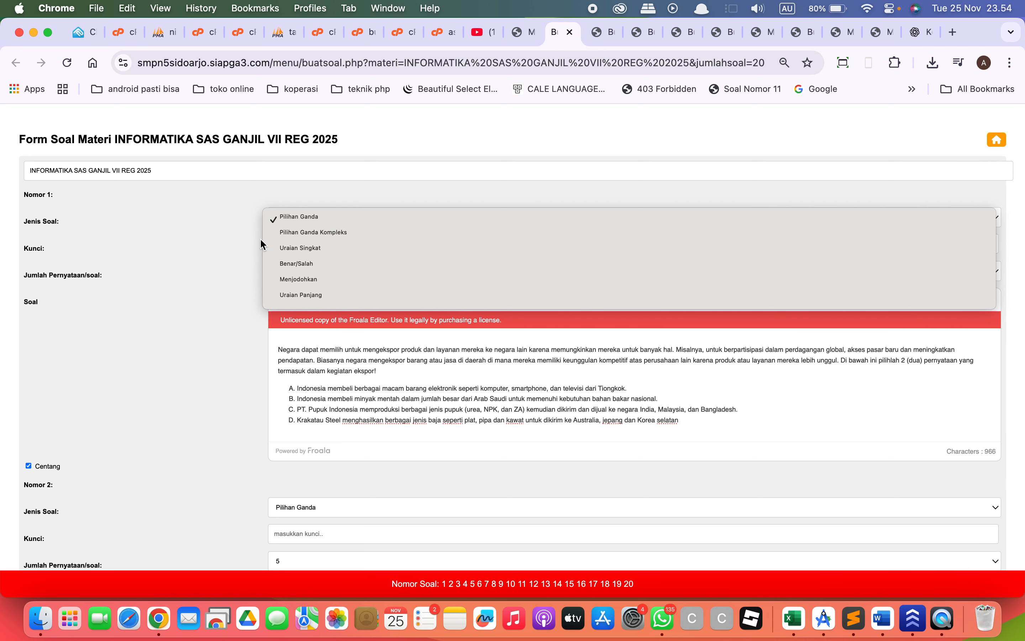
click(240, 242)
click(303, 247)
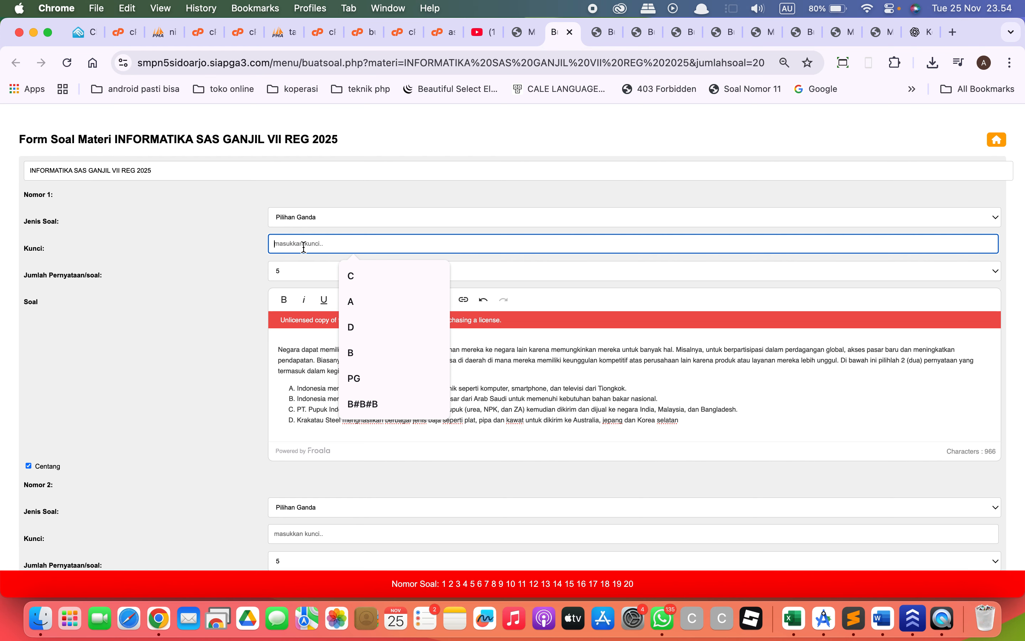
text(A#B)
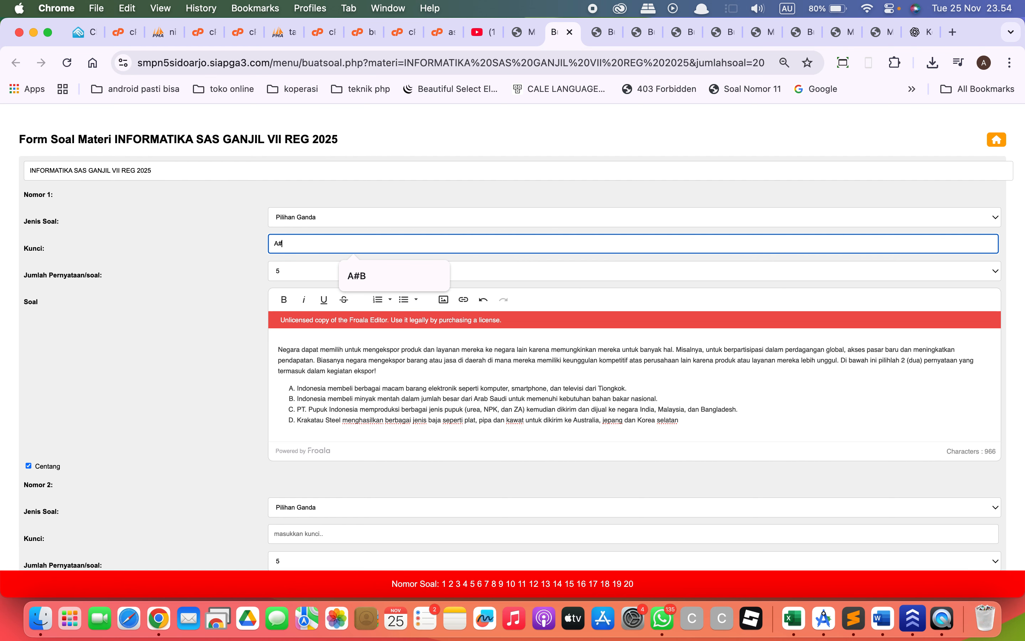
key(BackSpace)
key(BackSpace)
key(BackSpace)
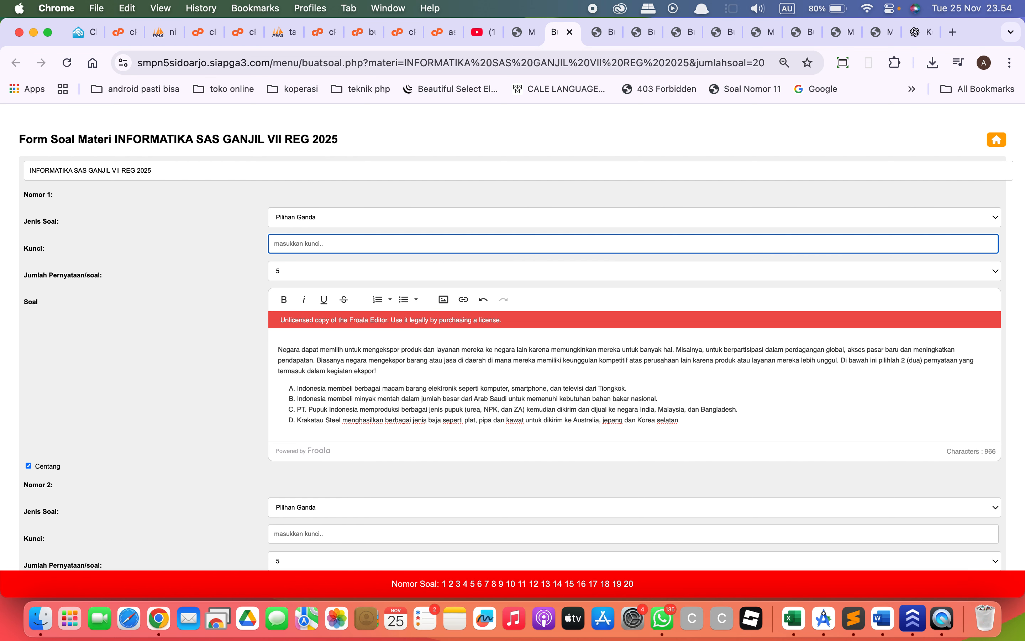
Set Nomor 1's Jenis Soal to Uraian Singkat and its Kunci to sidoarjo#untung suropati#kota sidoarjo#dekat alun-alun.
click(322, 217)
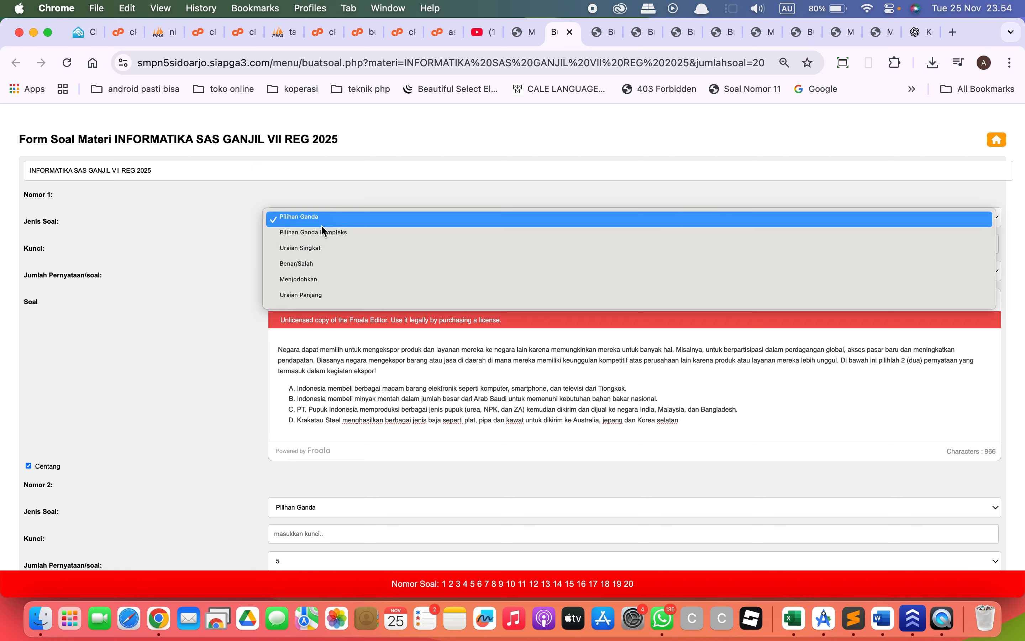
click(324, 248)
click(331, 245)
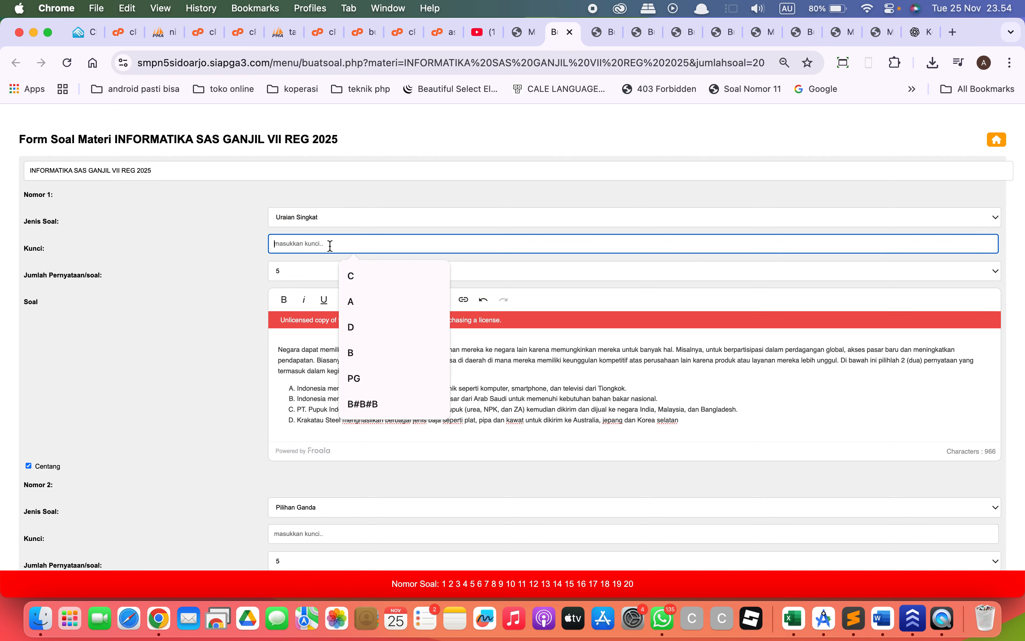
key(Caps_Lock)
text(sidoarhjo)
key(BackSpace)
key(BackSpace)
key(BackSpace)
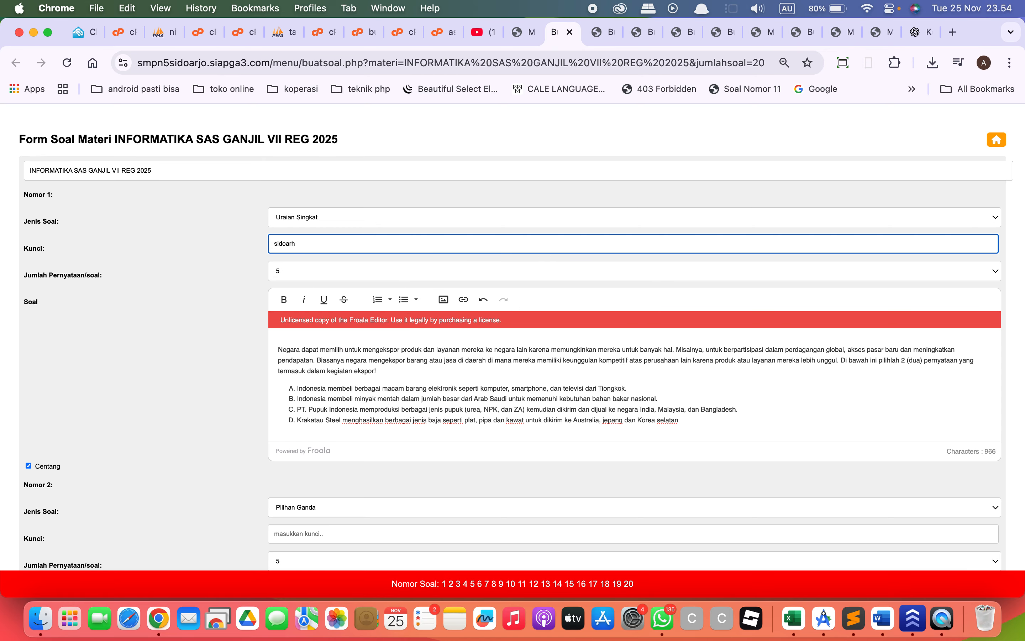
text(c)
text(jo)
text(#)
text(untung su)
text(ropat)
text(i#)
text(kot)
text(a sidoarjo)
text(#de)
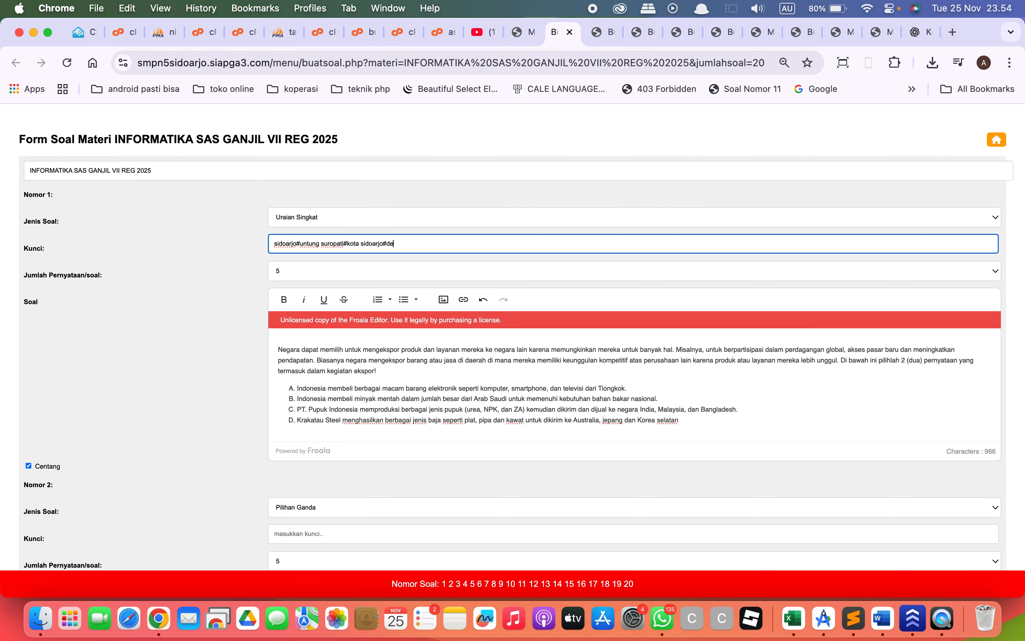
text(kat alun-alun)
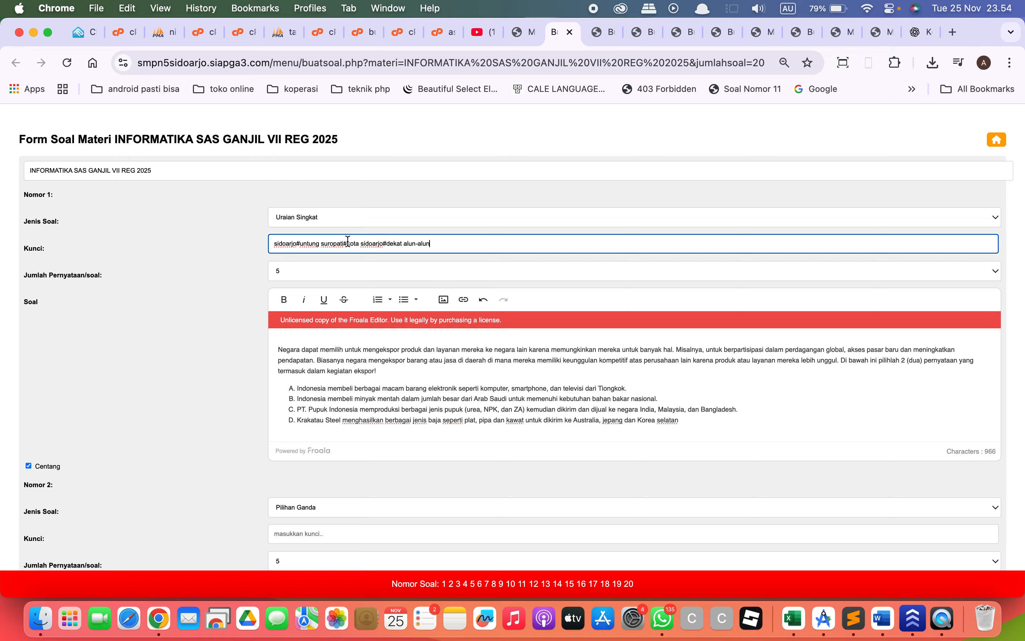
Change Nomor 1 to Benar/Salah, replace its Kunci with B#S and set Jumlah Pernyataan/soal to 2.
click(370, 219)
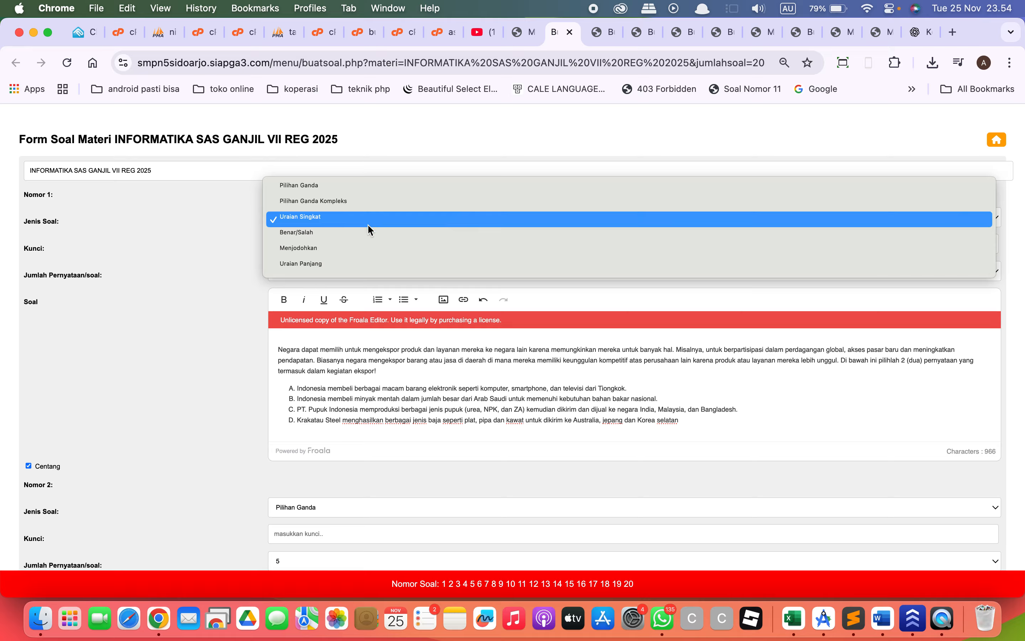
click(371, 232)
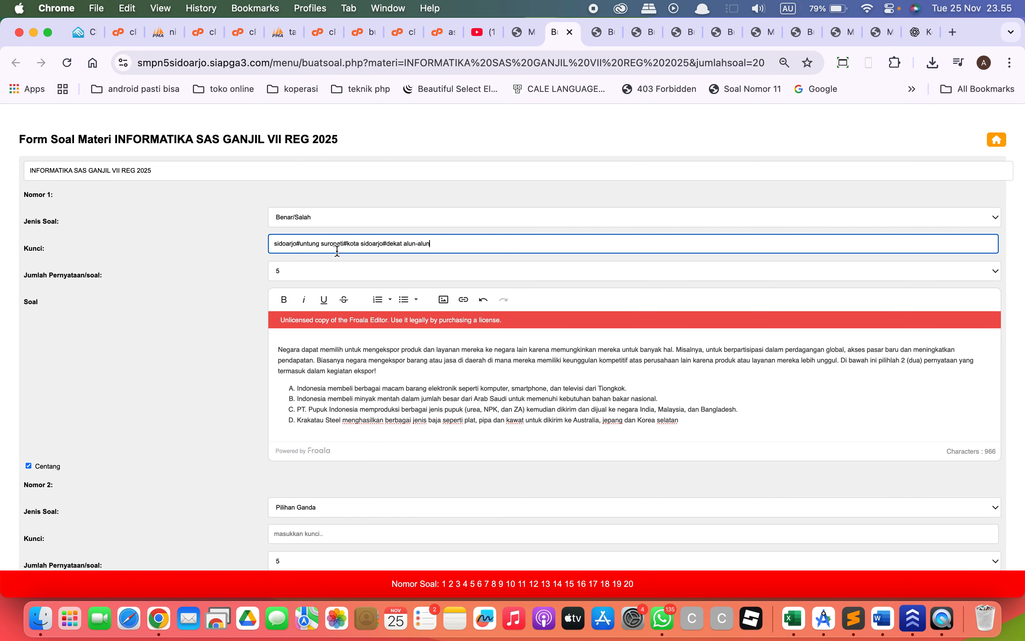
key(super+a)
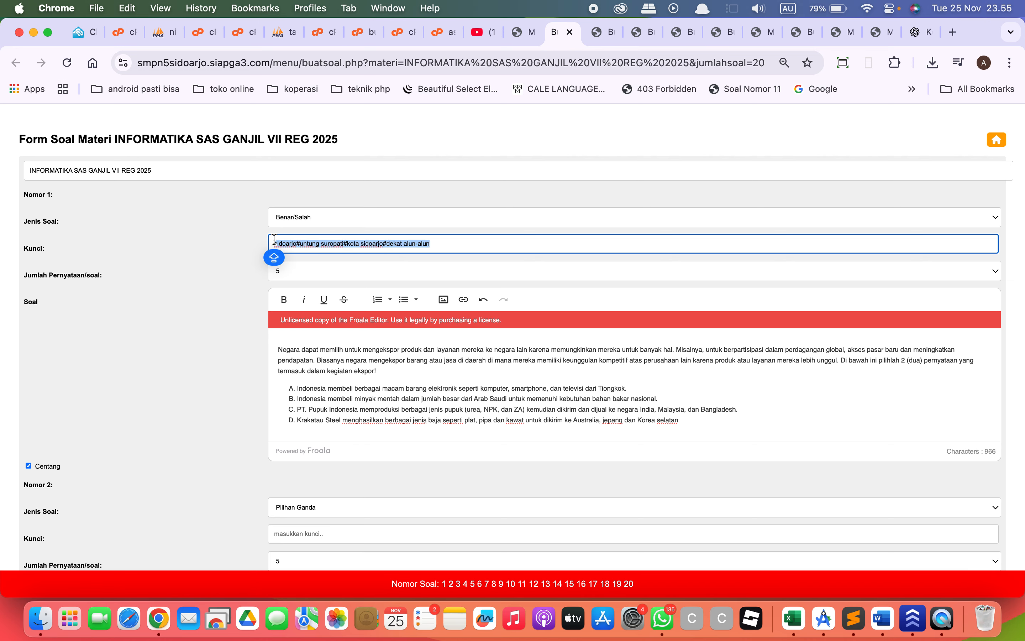
text(B#S)
key(Caps_Lock)
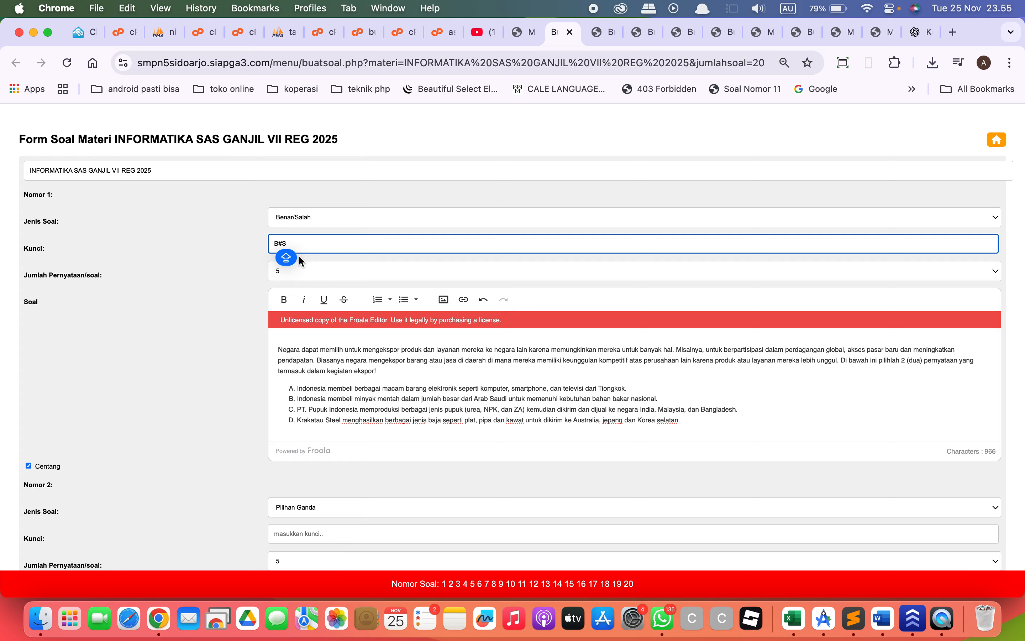
click(304, 267)
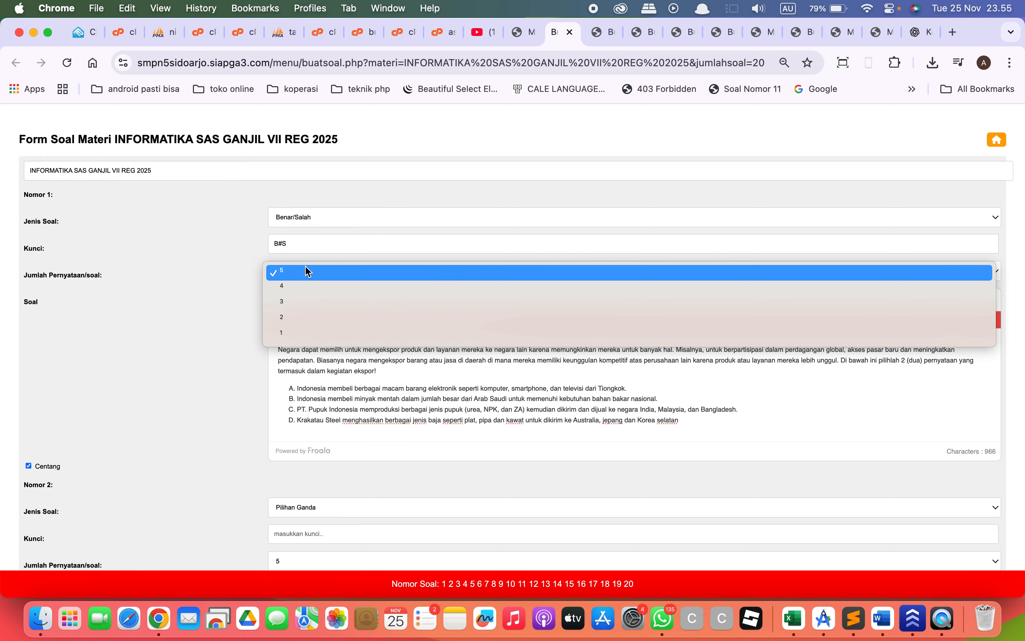
click(307, 317)
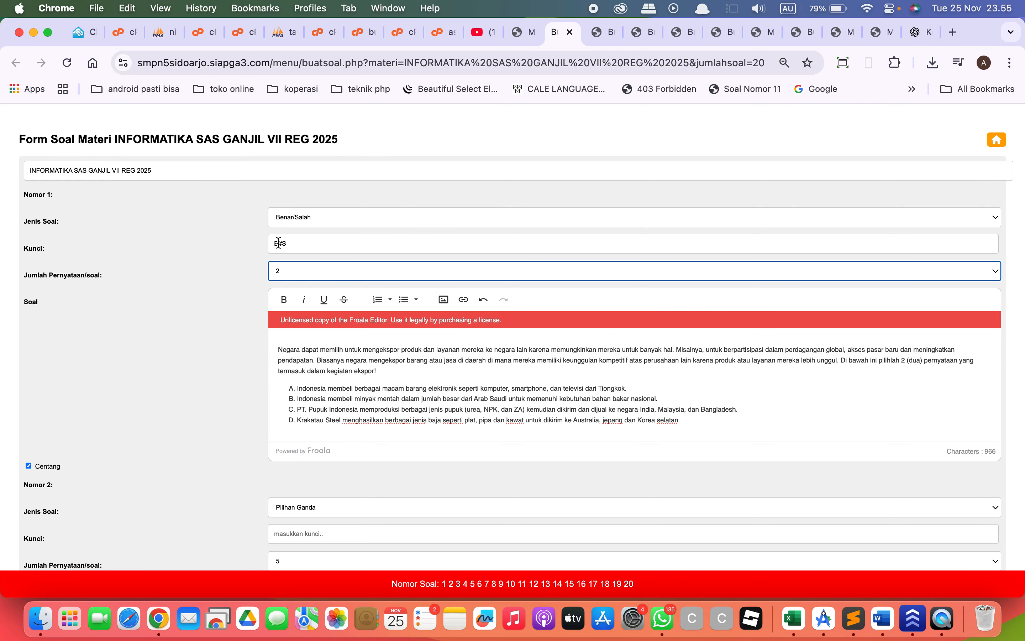
click(302, 272)
click(306, 274)
Change Nomor 1 to Menjodohkan, with Jumlah Pernyataan/soal set to 4 and Jumlah Pasangan/Jodoh set to 7.
click(311, 218)
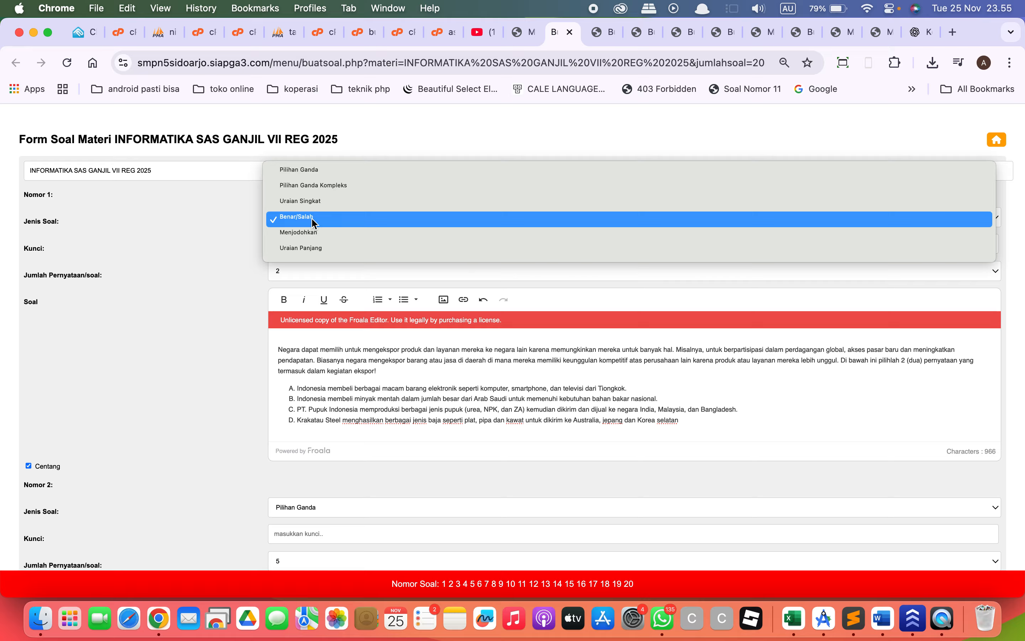
click(221, 237)
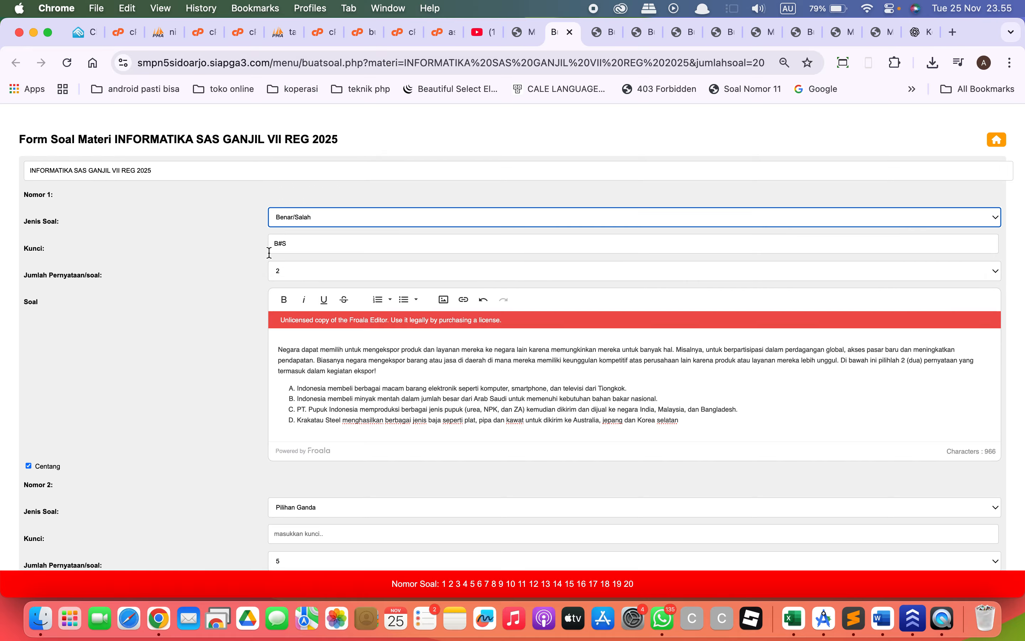
triple_click(301, 242)
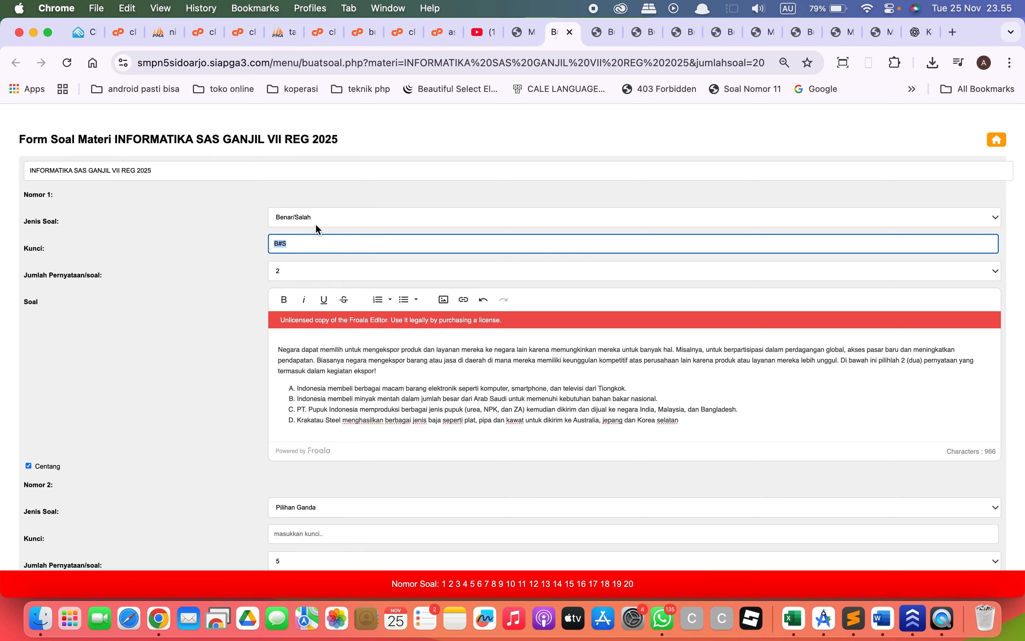
click(315, 221)
click(319, 233)
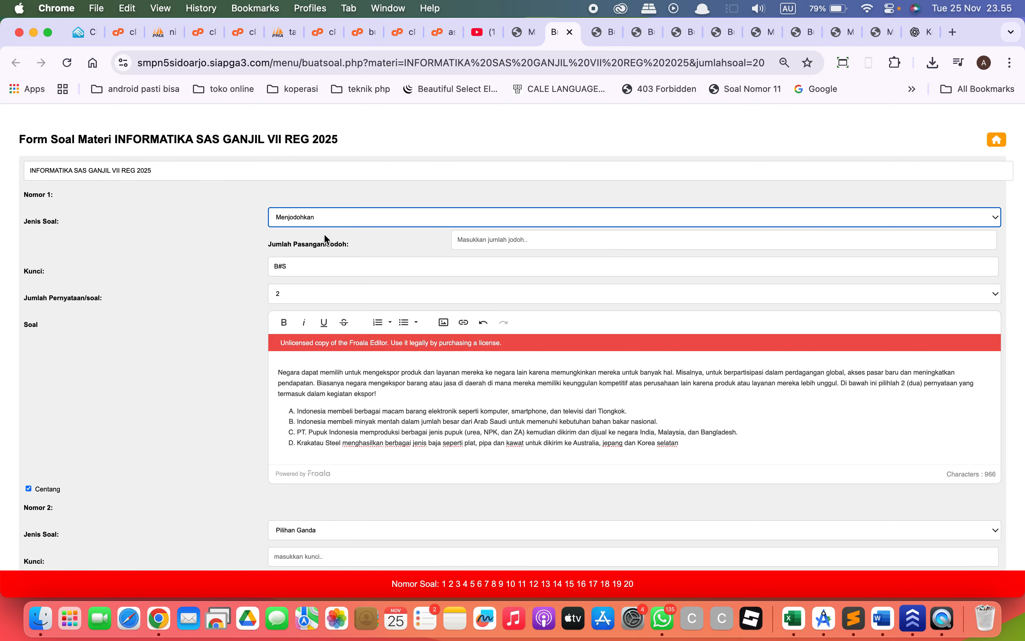
click(468, 244)
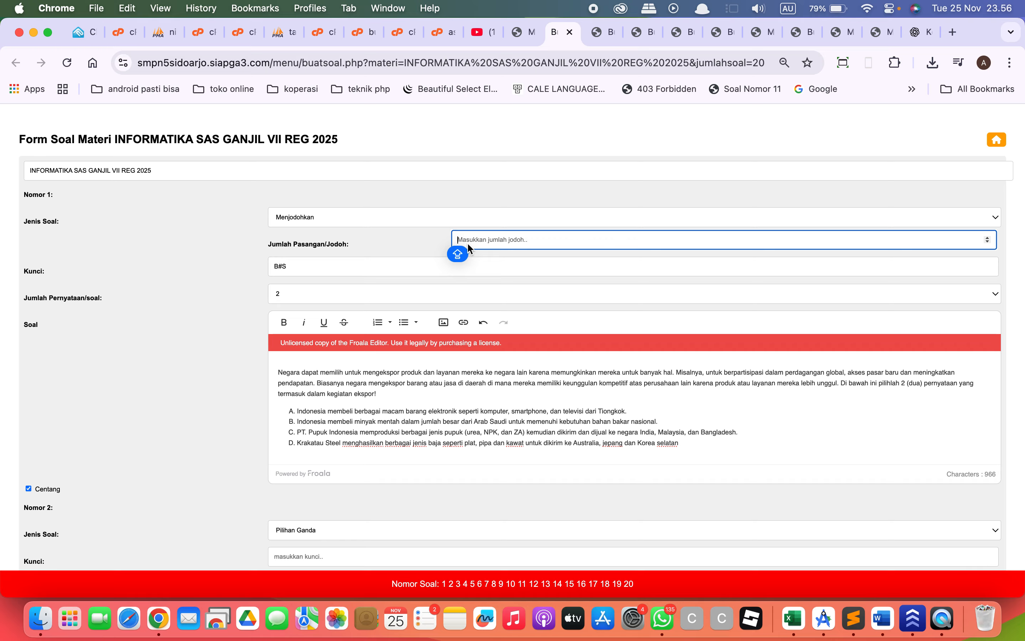
click(370, 292)
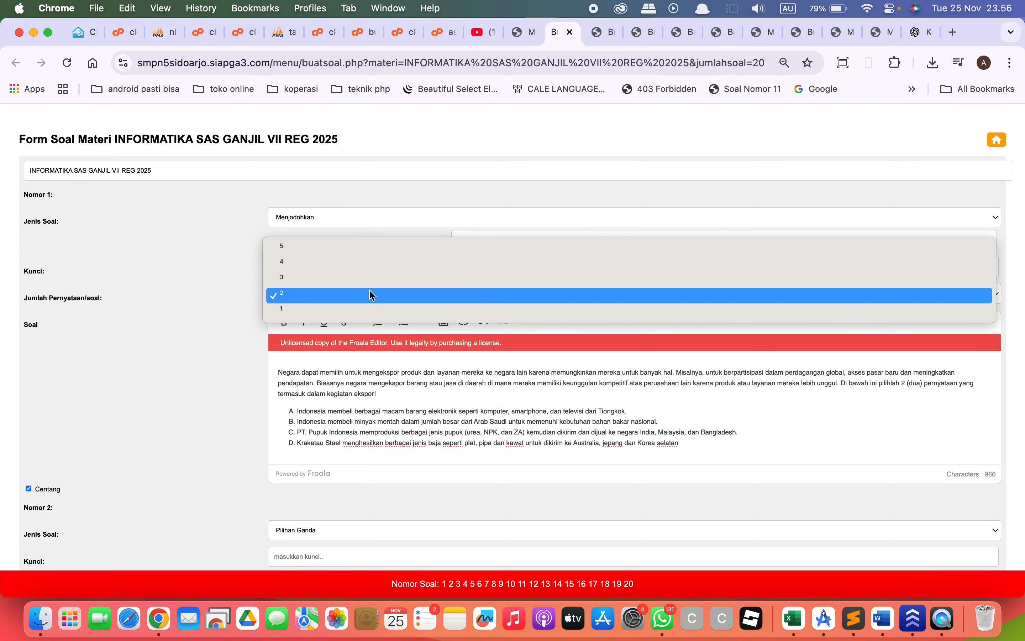
click(361, 267)
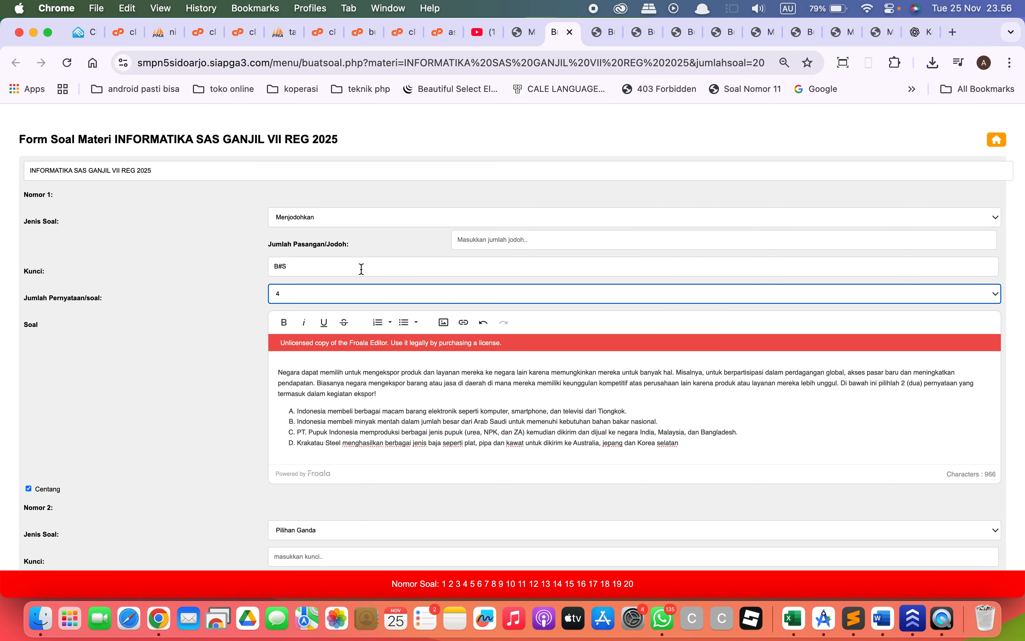
click(502, 240)
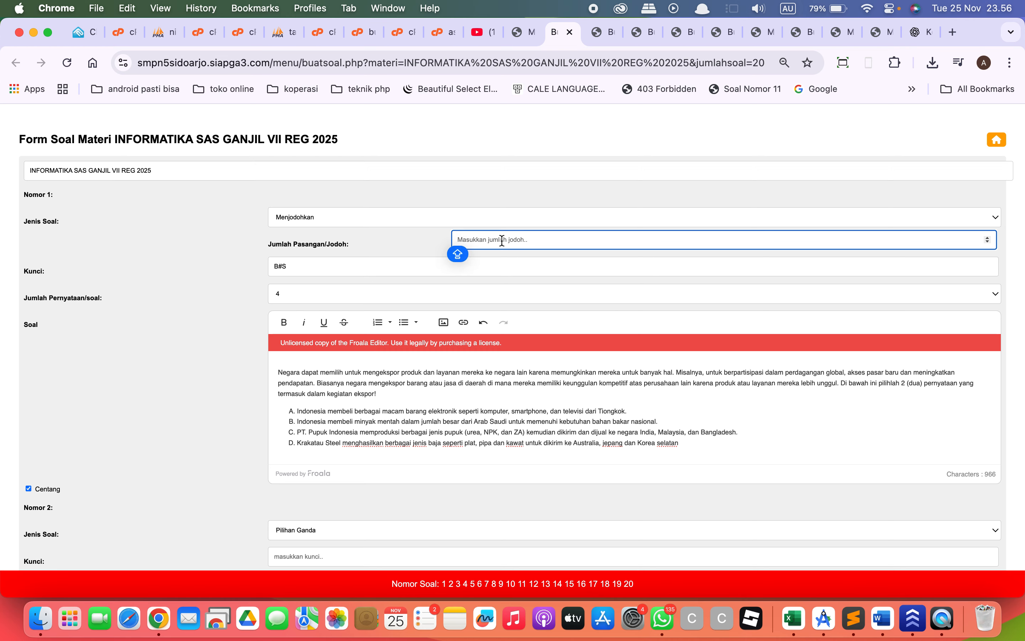
text(7)
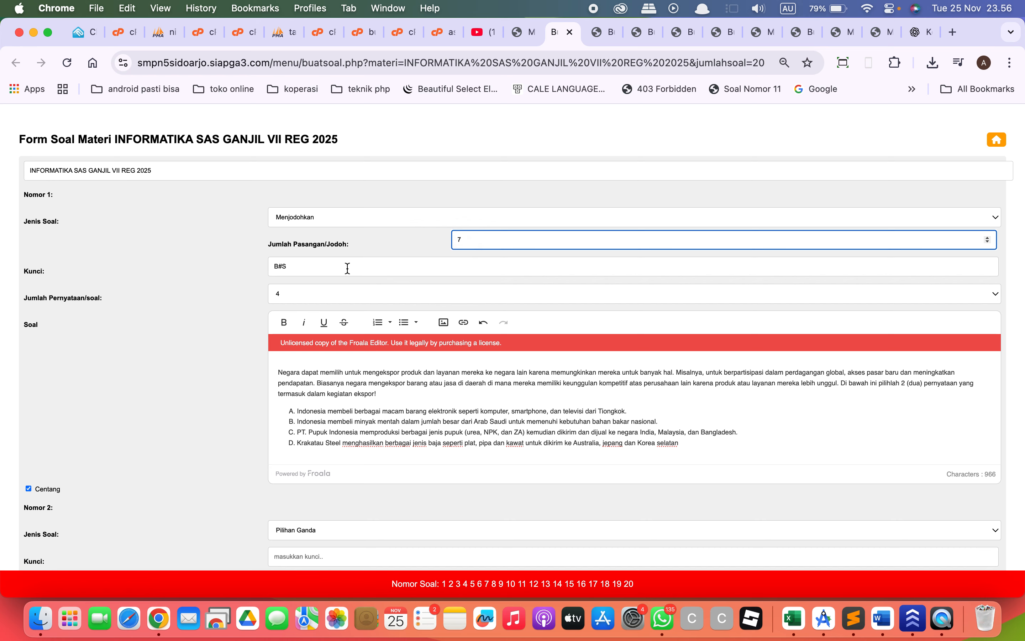
Replace the Kunci of Nomor 1 with the matching answer key 3#3#2#1.
click(365, 271)
key(BackSpace)
key(BackSpace)
key(BackSpace)
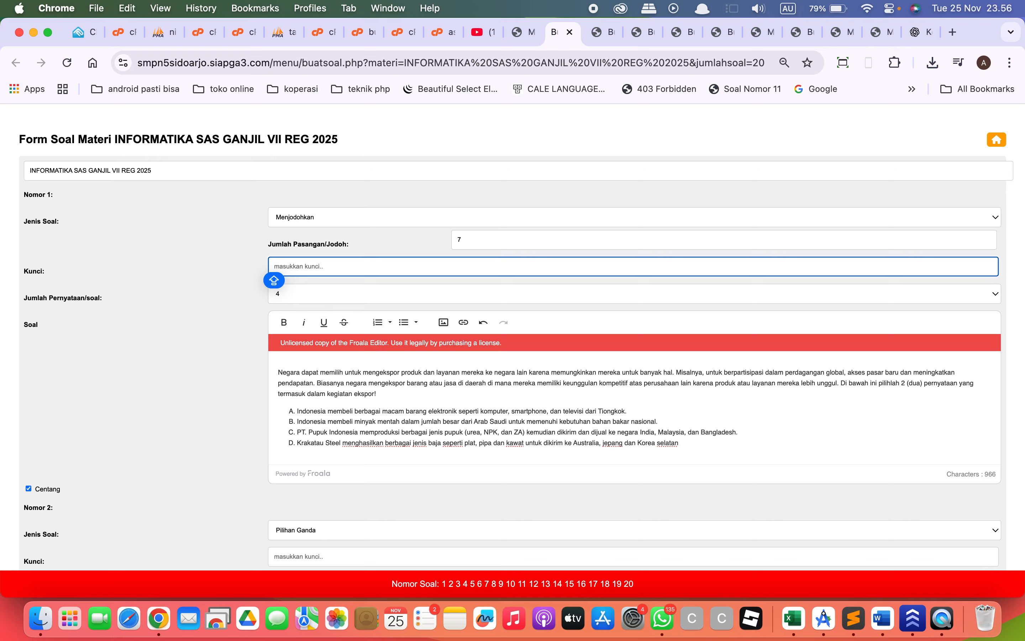
text(3#3)
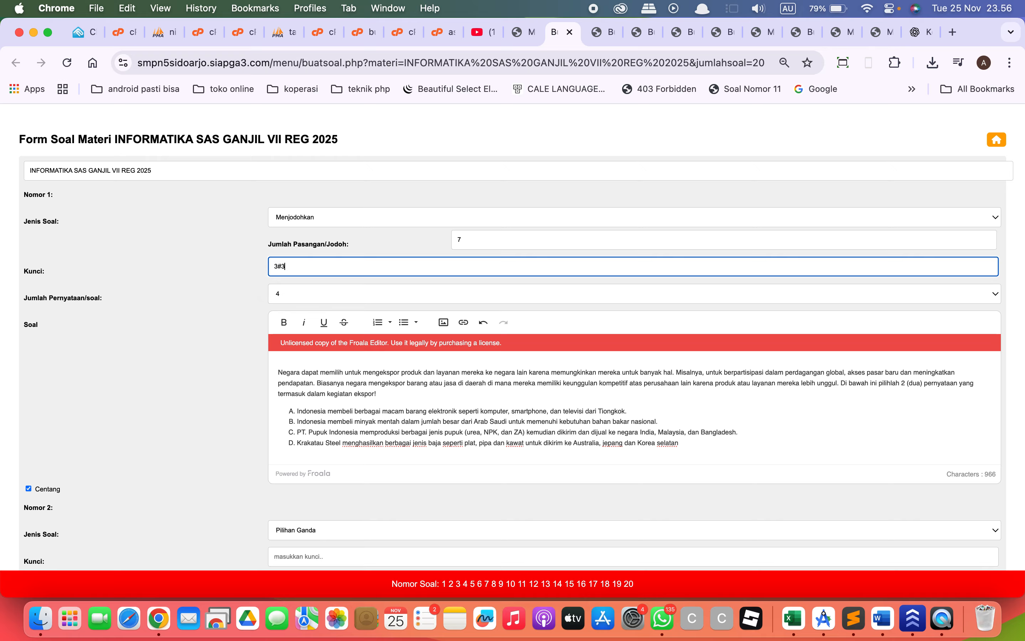
text(#2#1)
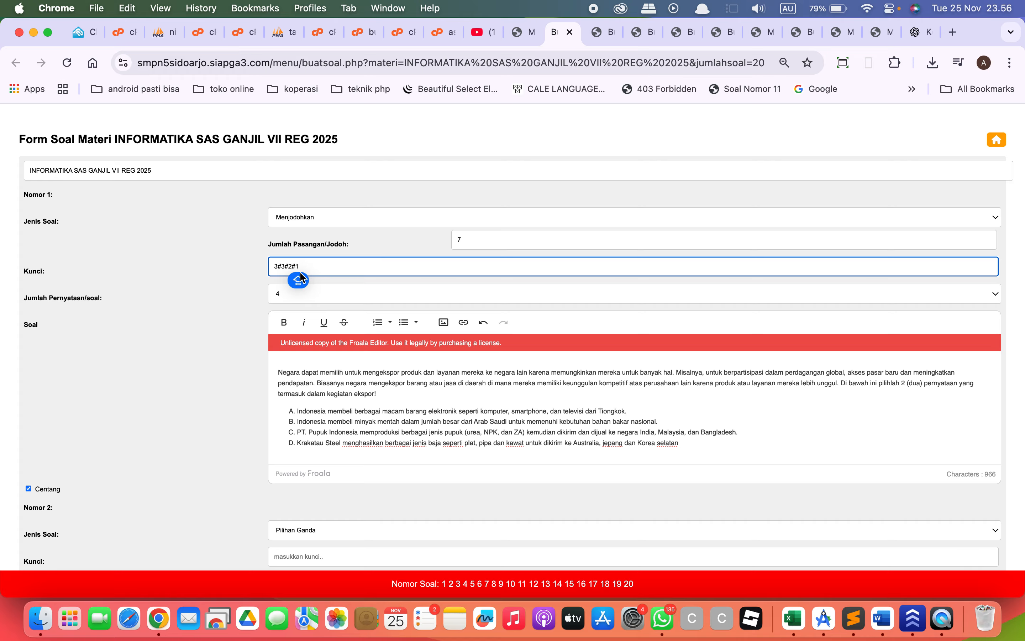
click(276, 269)
key(Right)
key(Right)
key(Right)
key(Right)
key(Right)
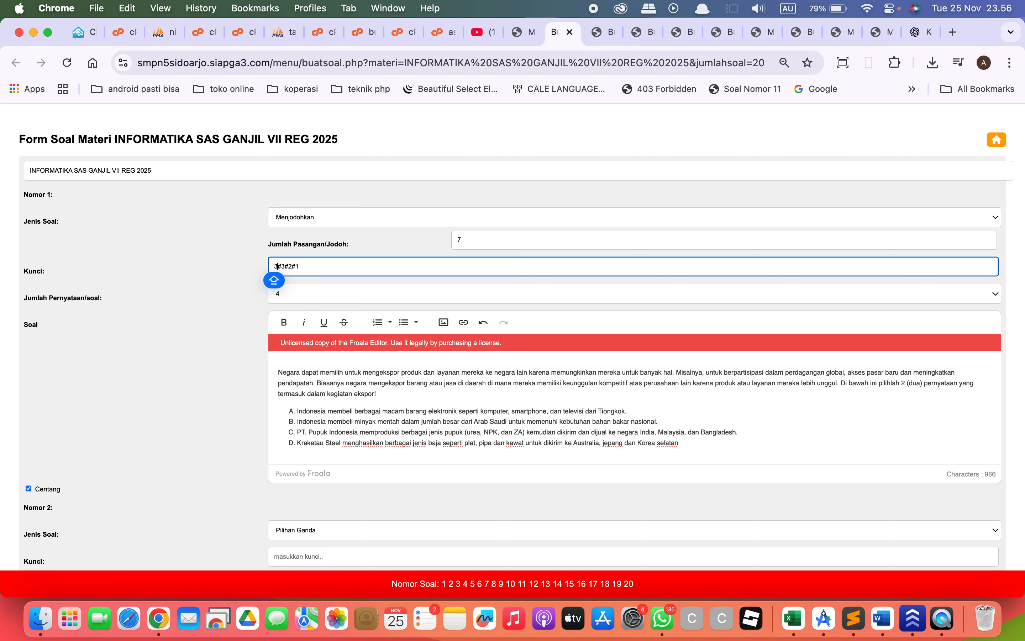
key(Right)
key(Right)
key(Right)
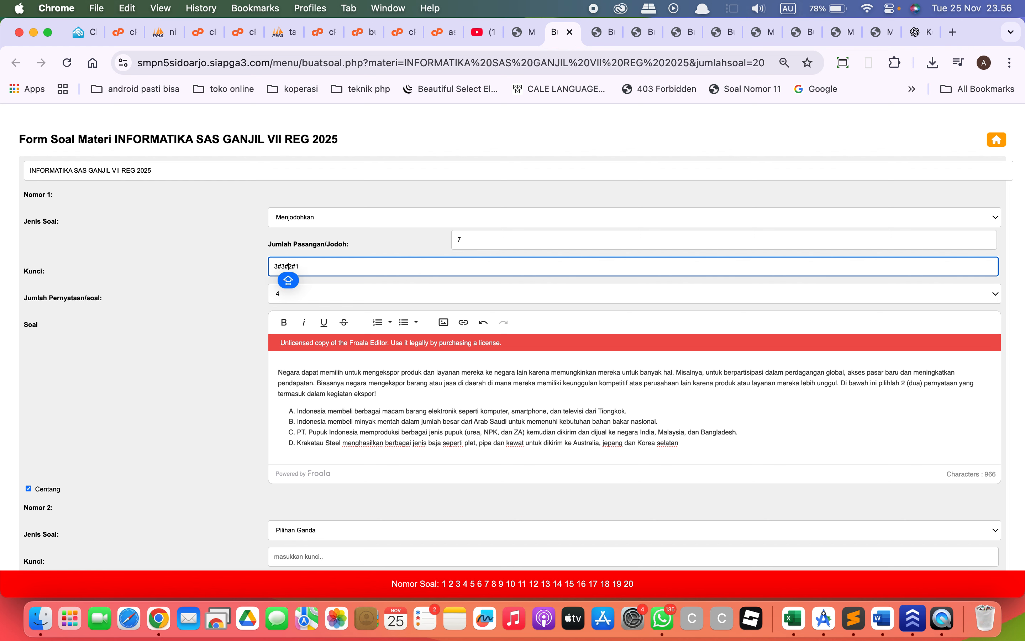
key(Right)
key(Left)
key(Left)
key(Left)
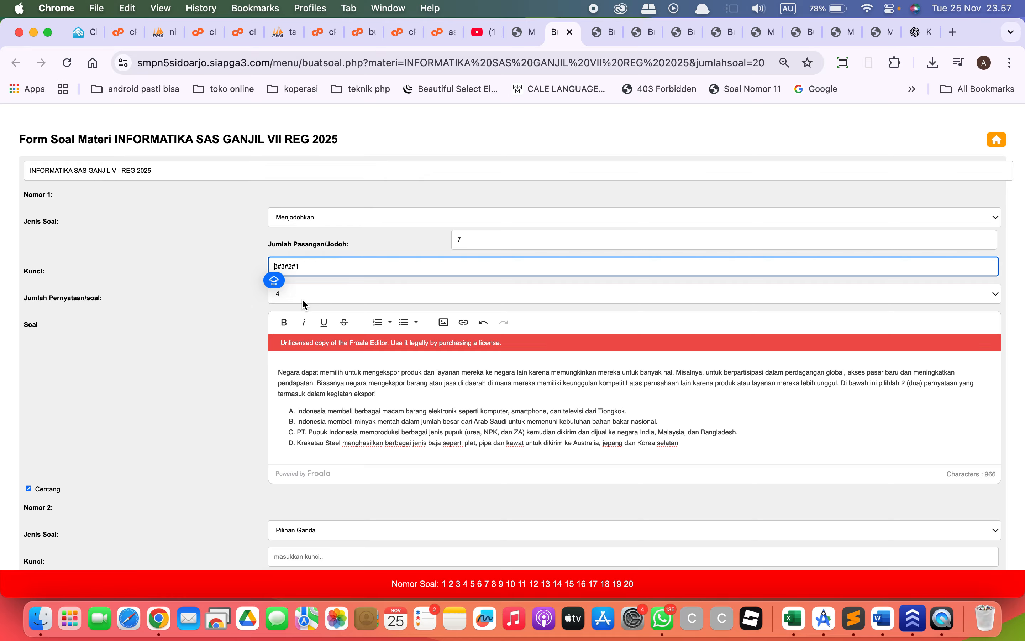
Set the Jenis Soal of Nomor 2 to Uraian Panjang.
scroll(301, 298, down, 5)
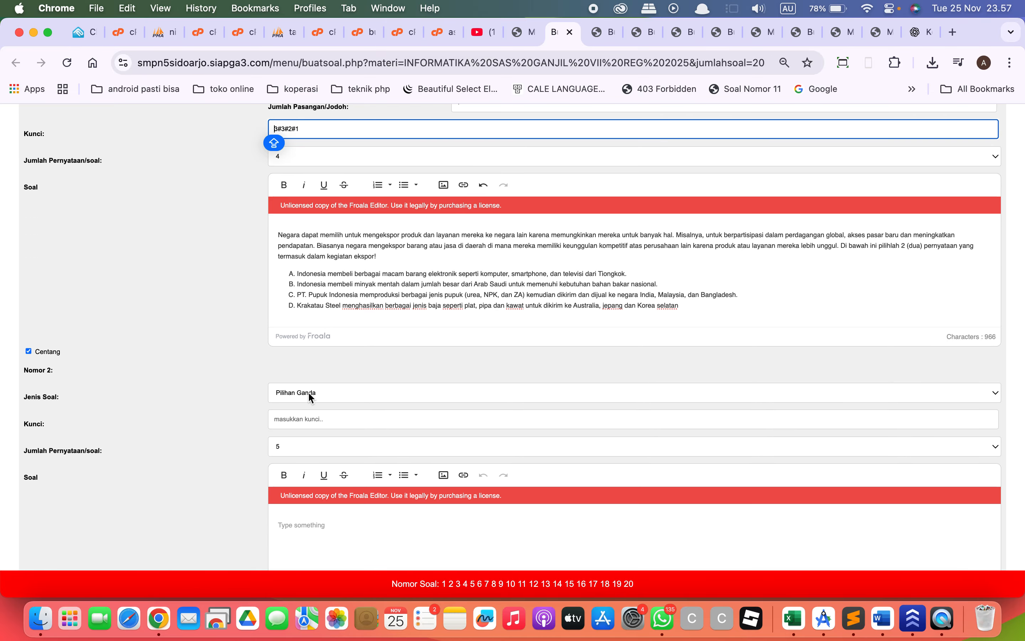
click(308, 392)
click(313, 470)
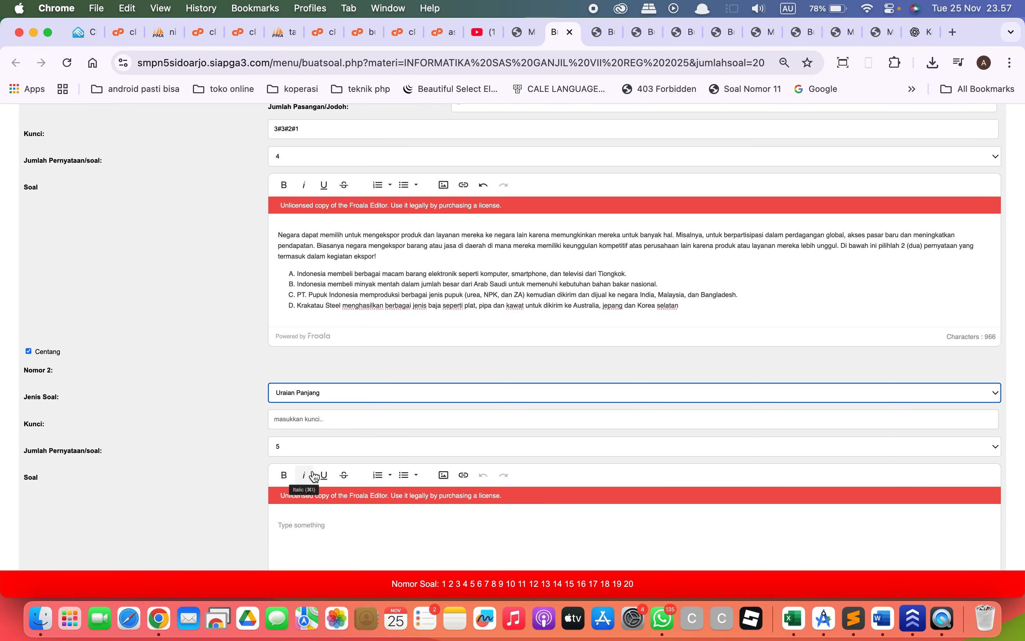
Submit the INFORMATIKA SAS GANJIL VII REG 2025 question form and acknowledge the resulting alert.
scroll(313, 470, down, 2)
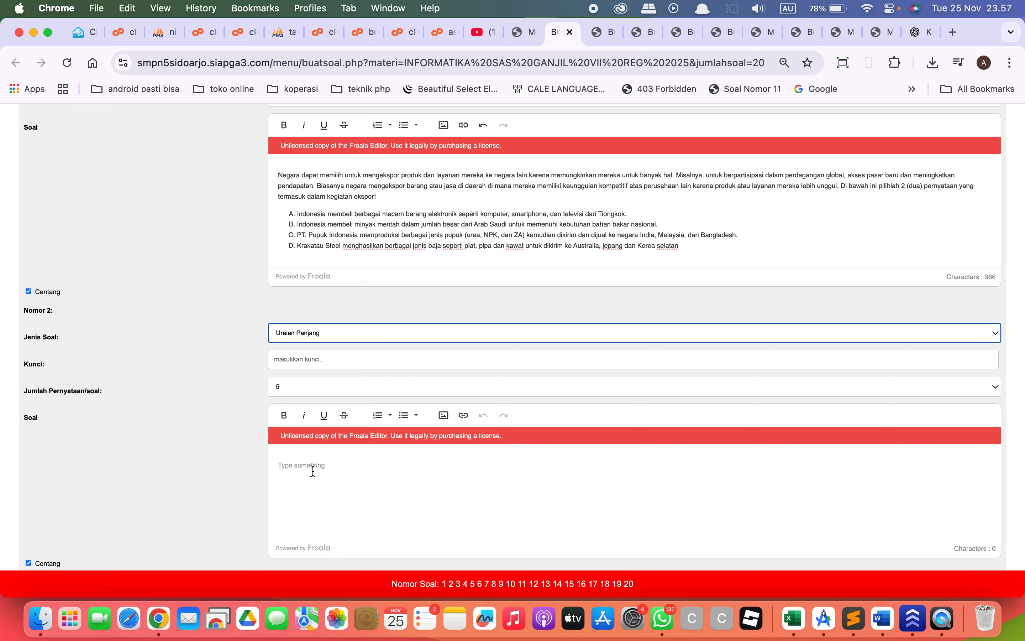
scroll(313, 471, down, 1)
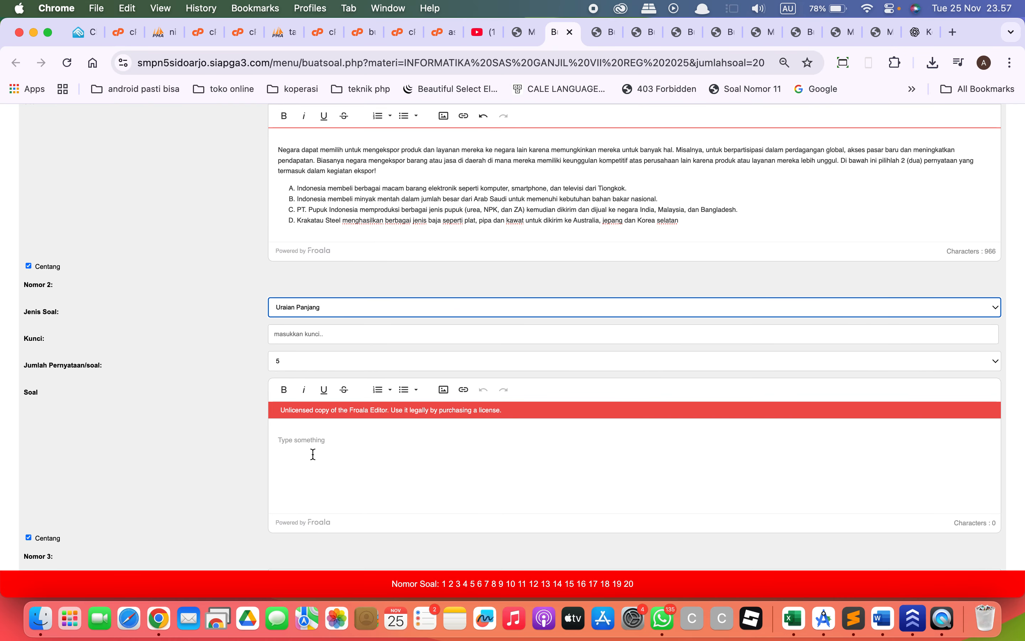
scroll(372, 462, down, 20)
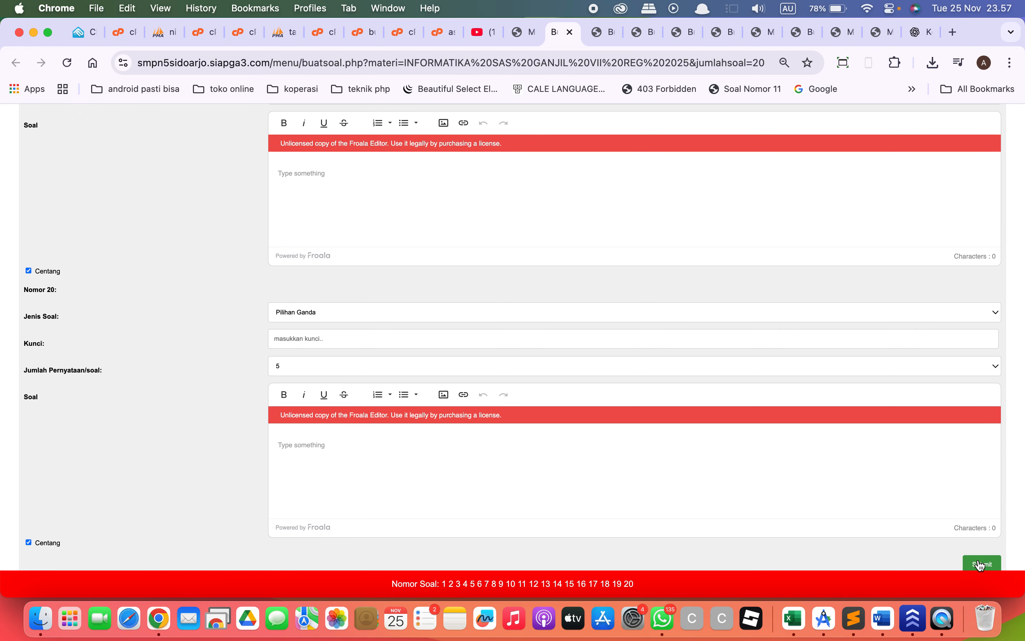
click(981, 565)
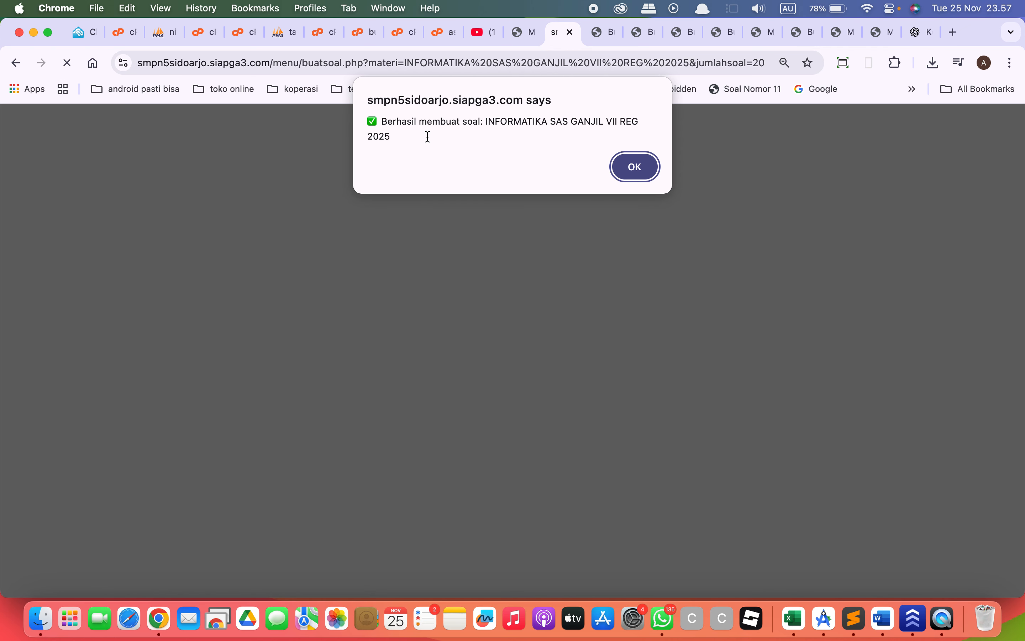
drag(427, 136, 381, 119)
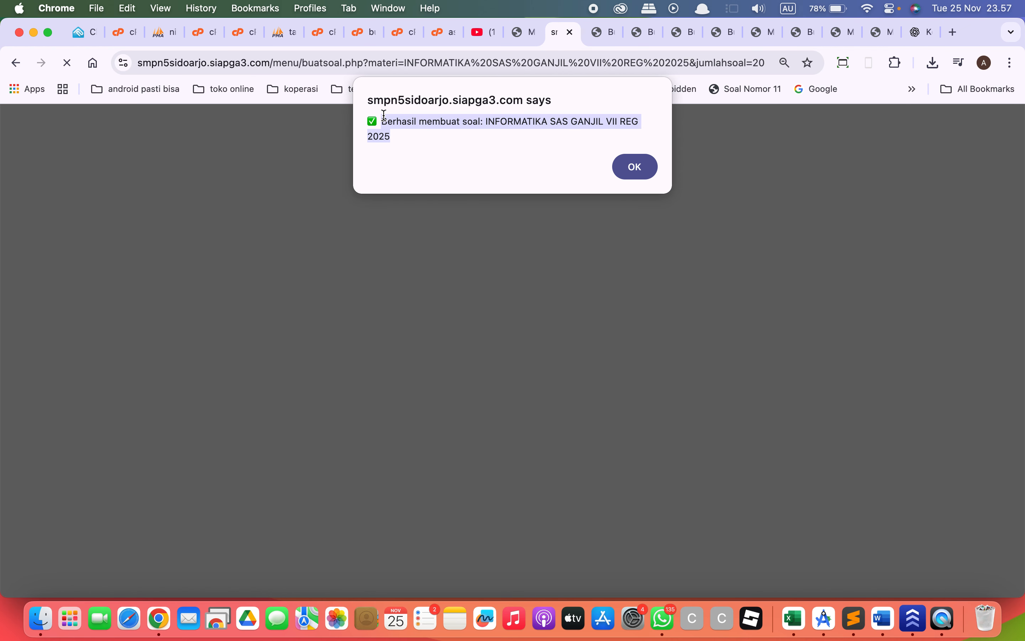
click(635, 167)
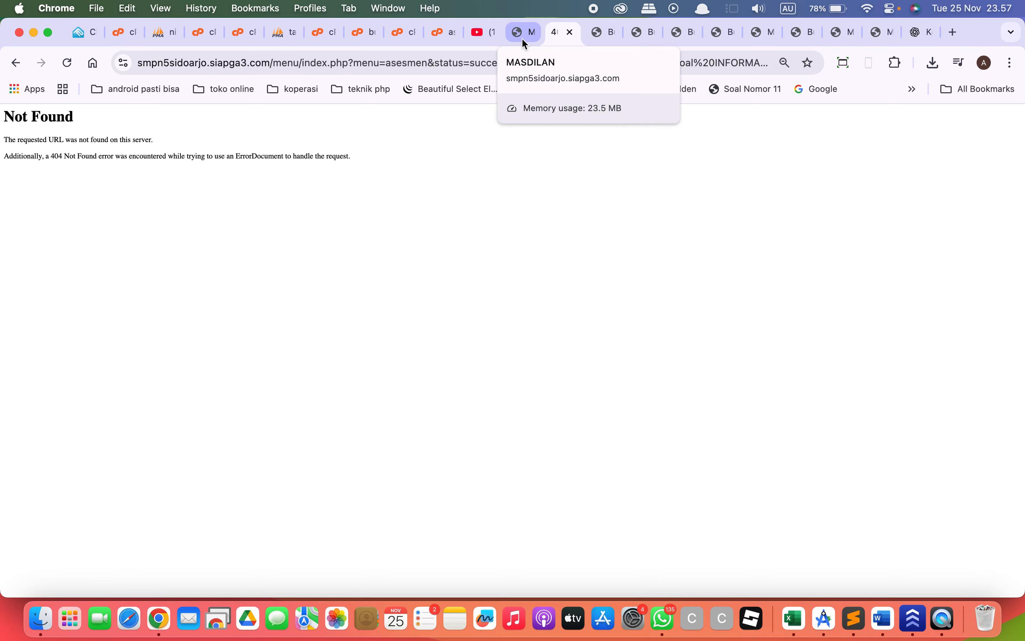
Close the browser tab showing the Not Found page and return to the Asesmen page.
click(522, 37)
click(555, 33)
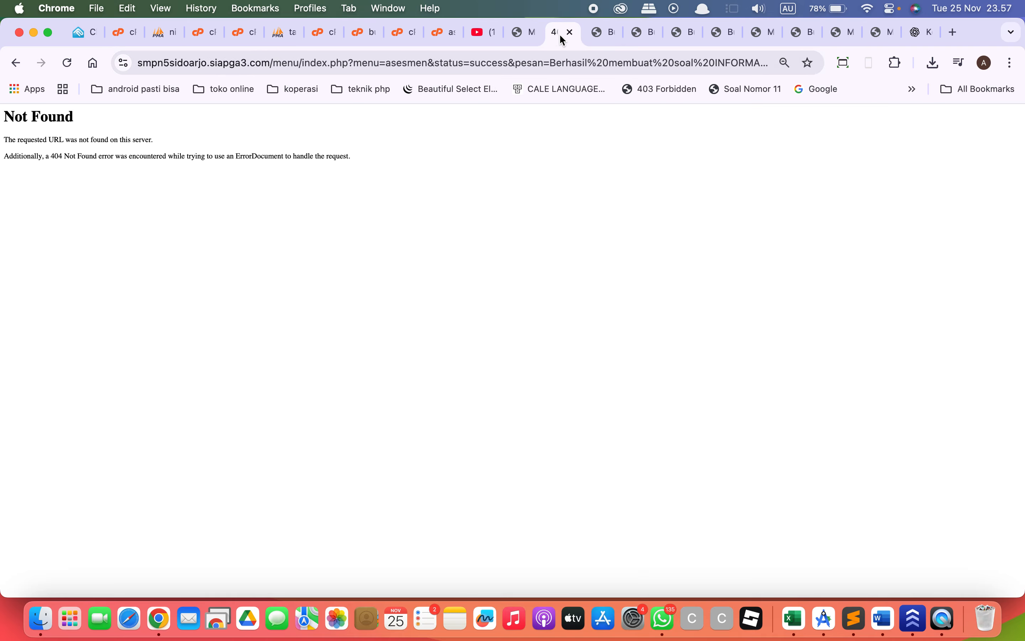
click(570, 32)
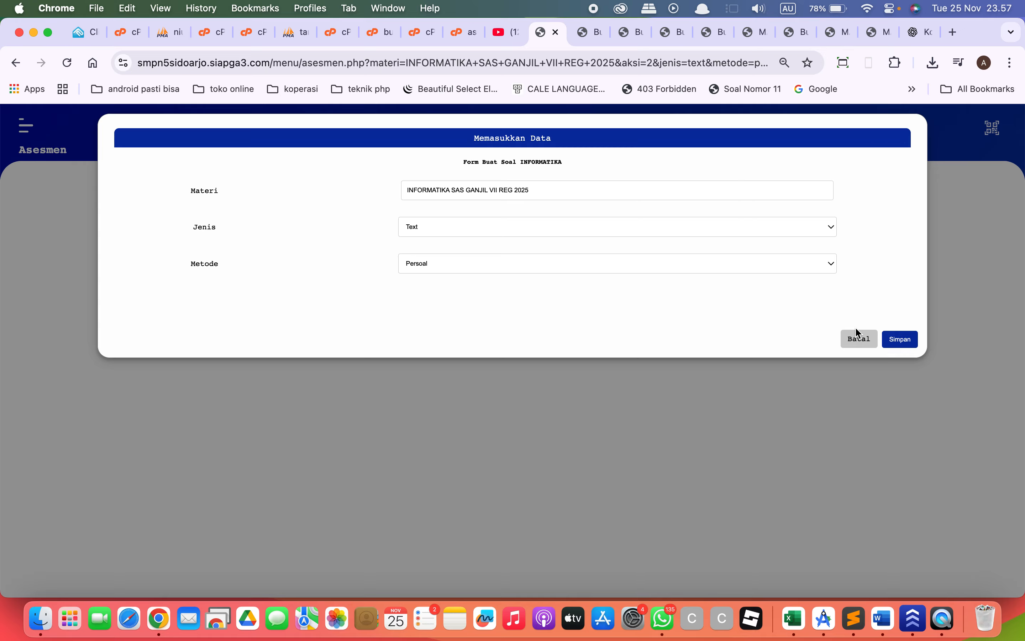
Create a Rumus question form with 5 questions, using INFORMATIKA SAS GANJIL VIII REG 2025 as its Materi.
click(693, 231)
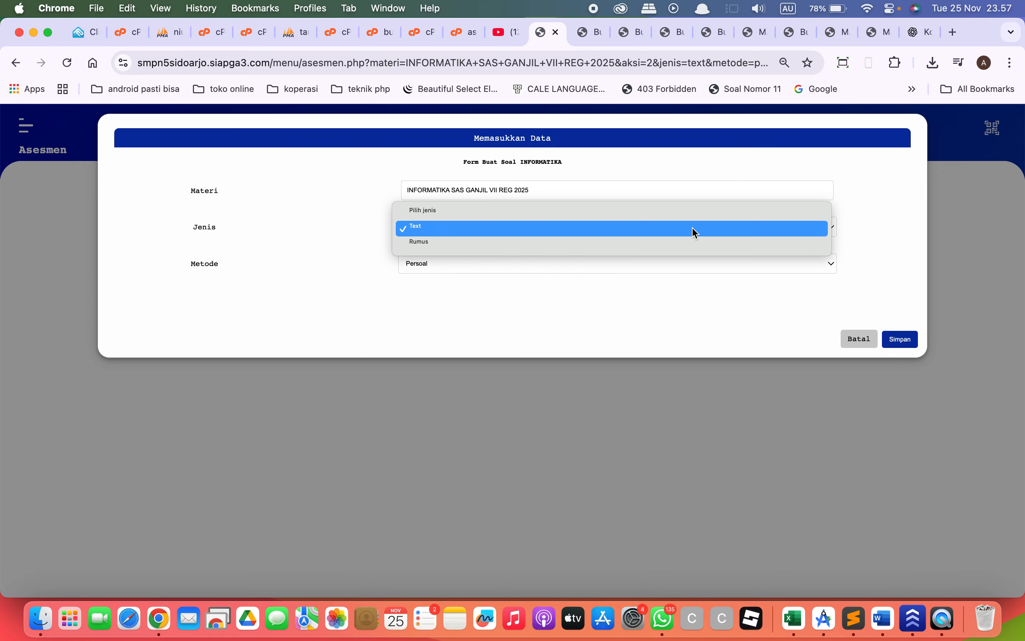
click(608, 243)
click(566, 263)
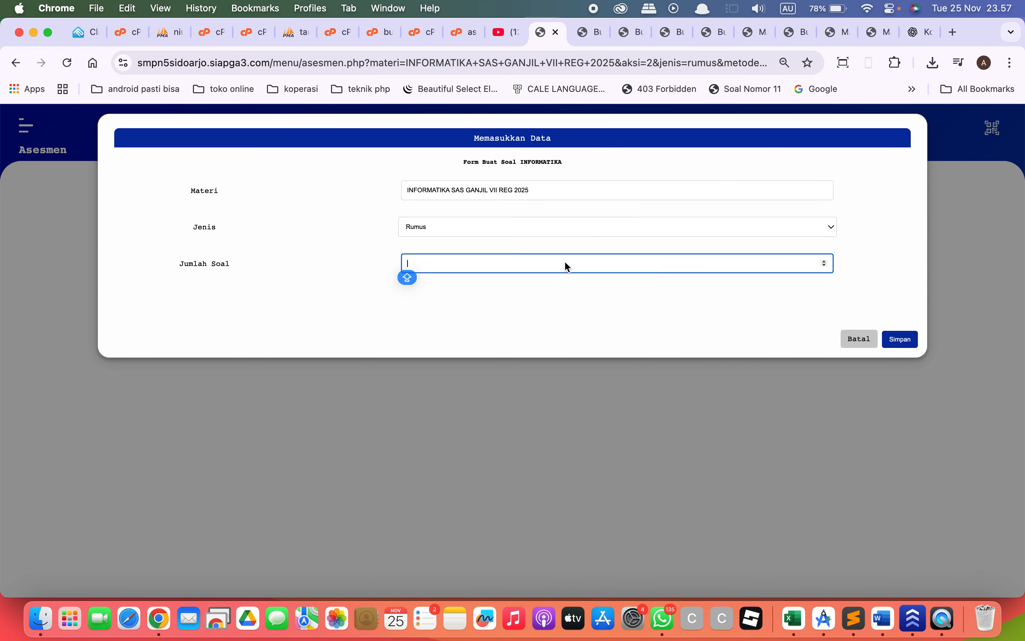
text(5)
click(505, 192)
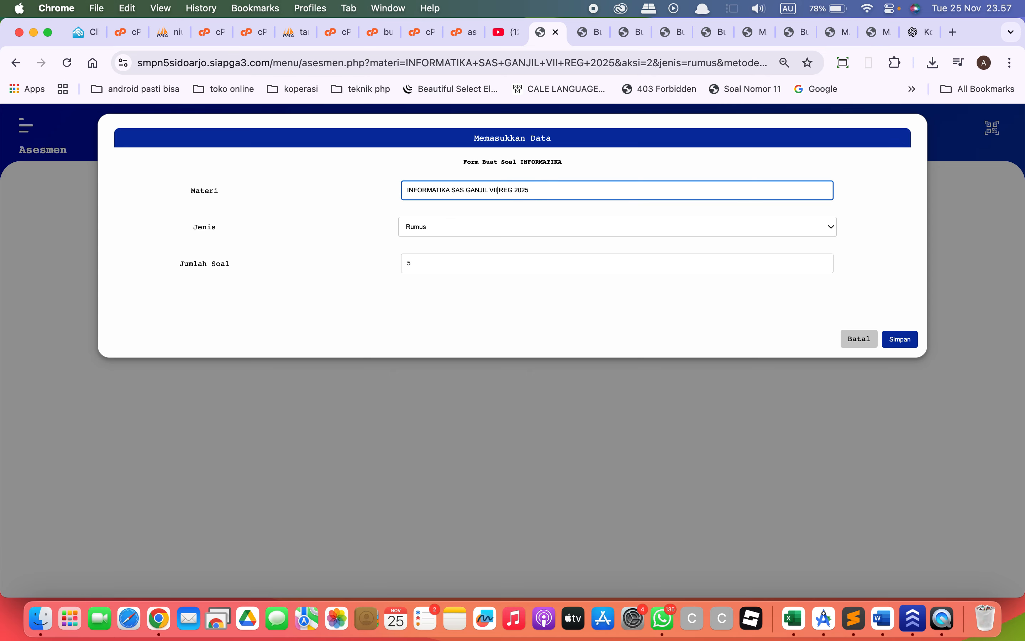
key(Caps_Lock)
text(I)
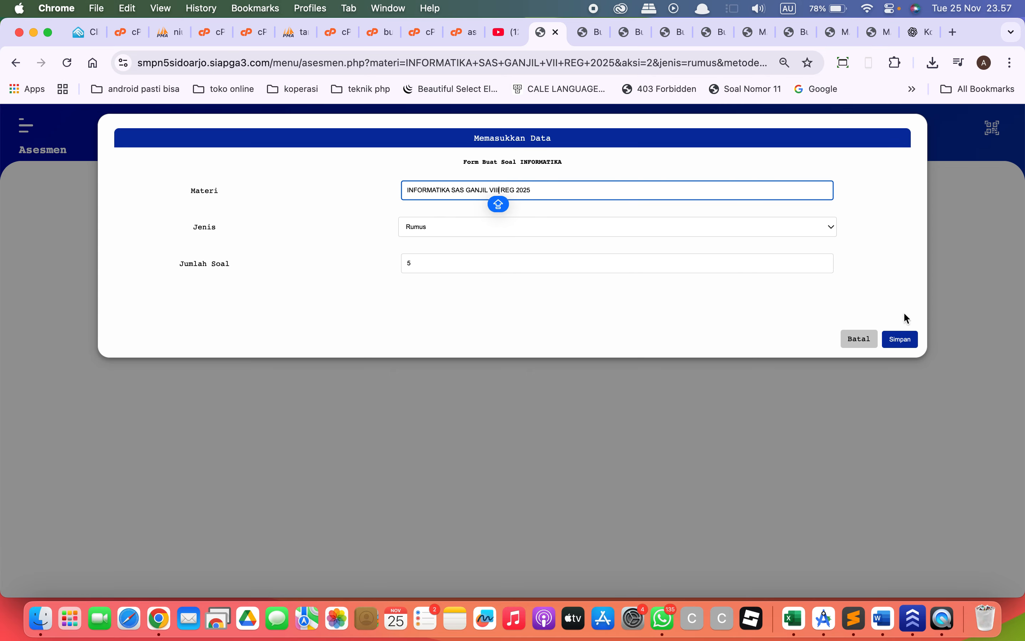
click(900, 338)
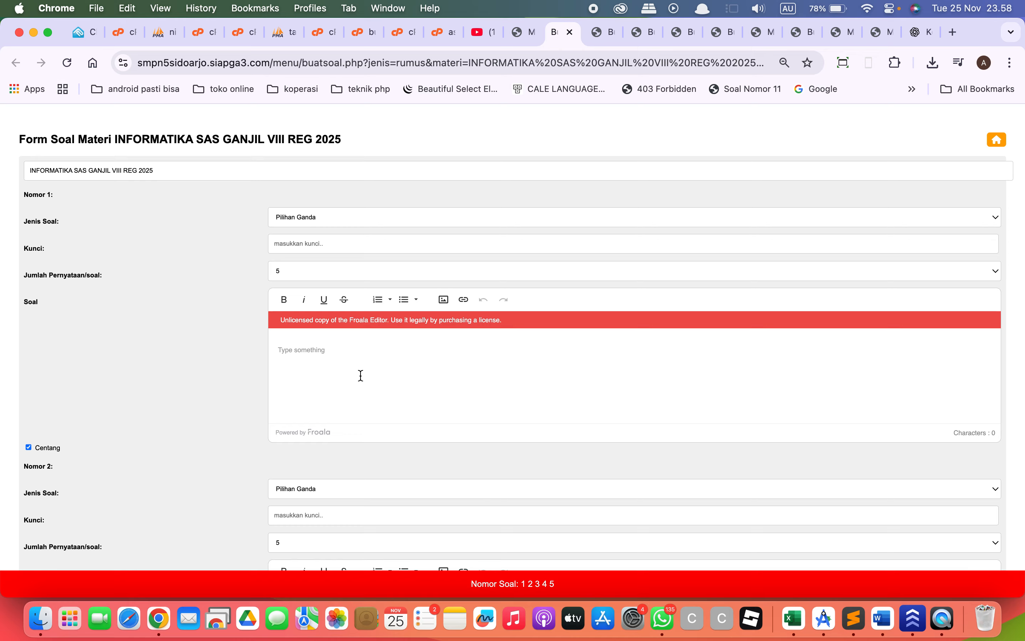
Open 743761157-Soal-Rumus-Matematika-Equation.docx from the Downloads folder in Word.
click(330, 355)
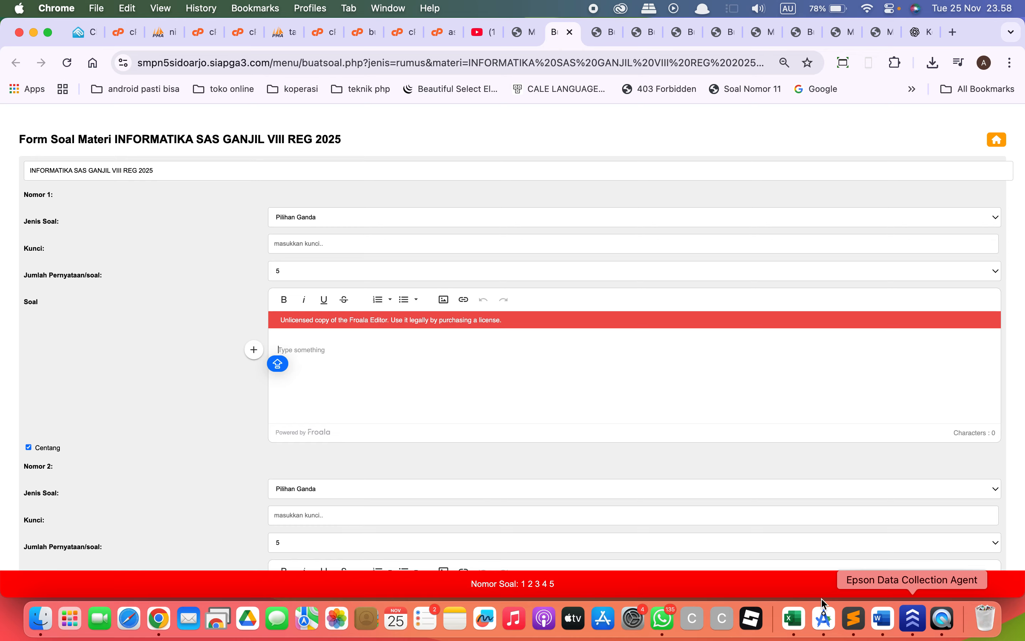
click(41, 621)
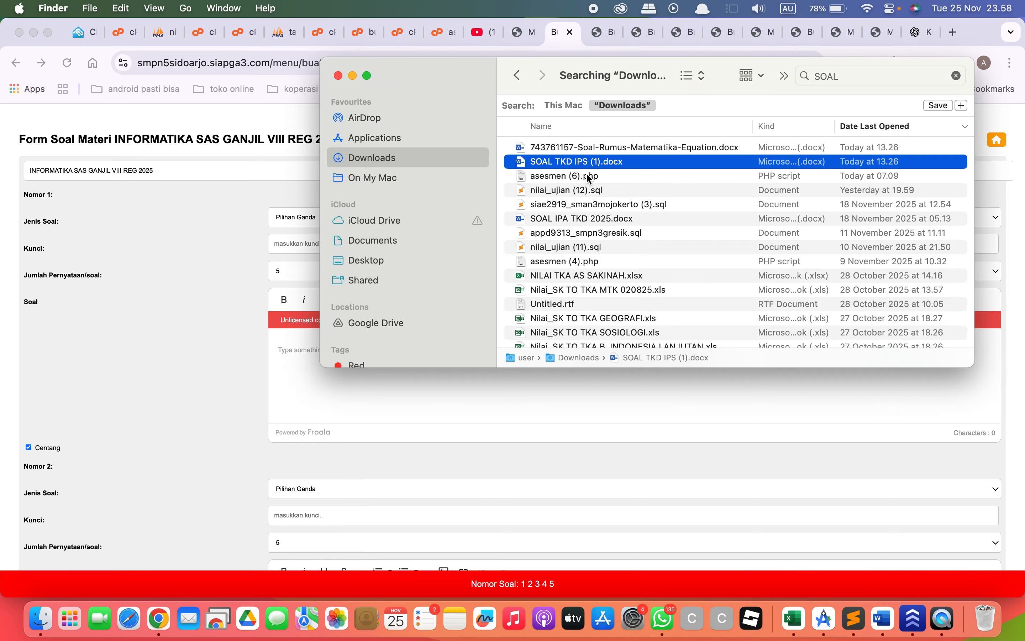
double_click(625, 147)
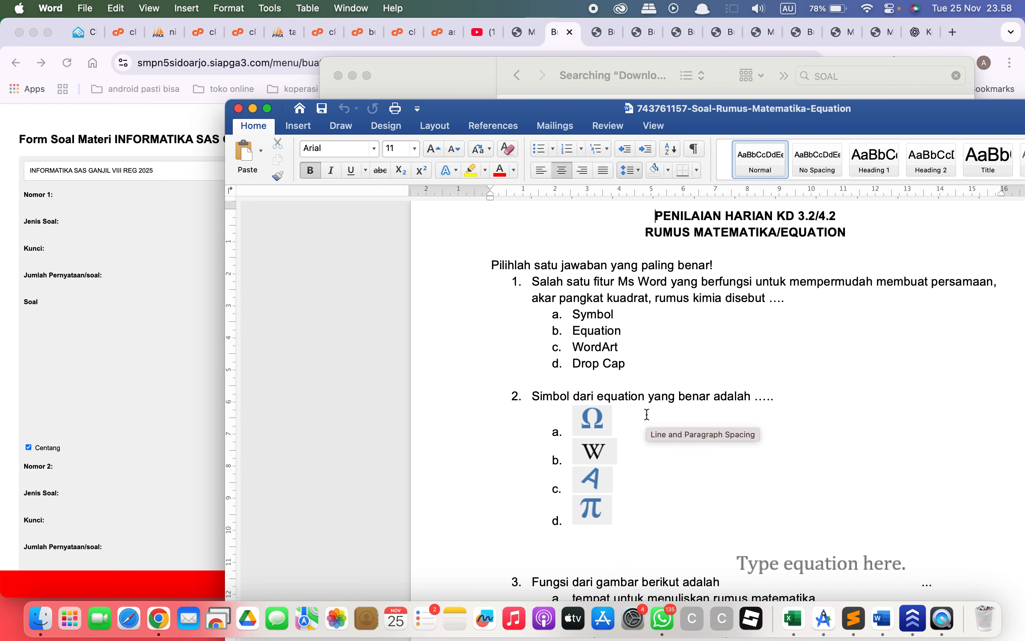
Copy question 7 with its formula and options a–d from the Word document into the Soal field of Nomor 1 in Chrome.
scroll(636, 407, down, 3)
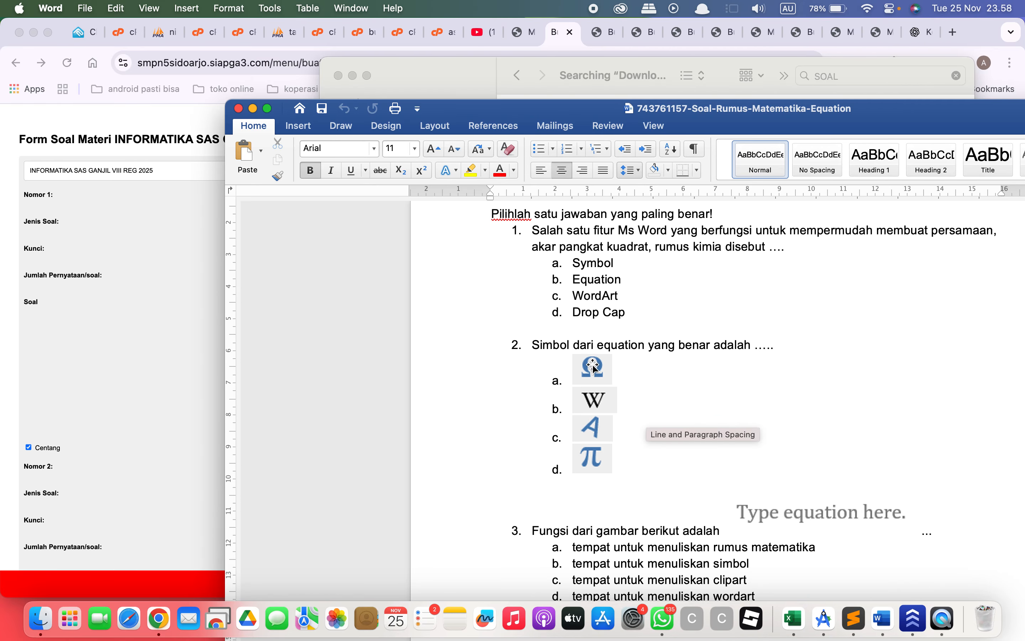
scroll(621, 432, down, 15)
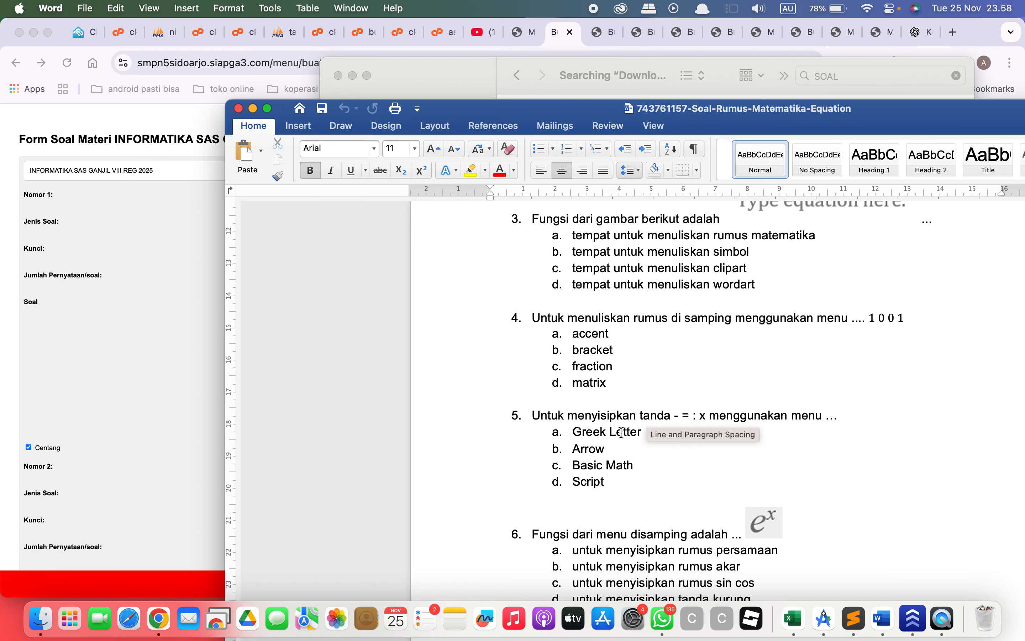
scroll(621, 432, down, 5)
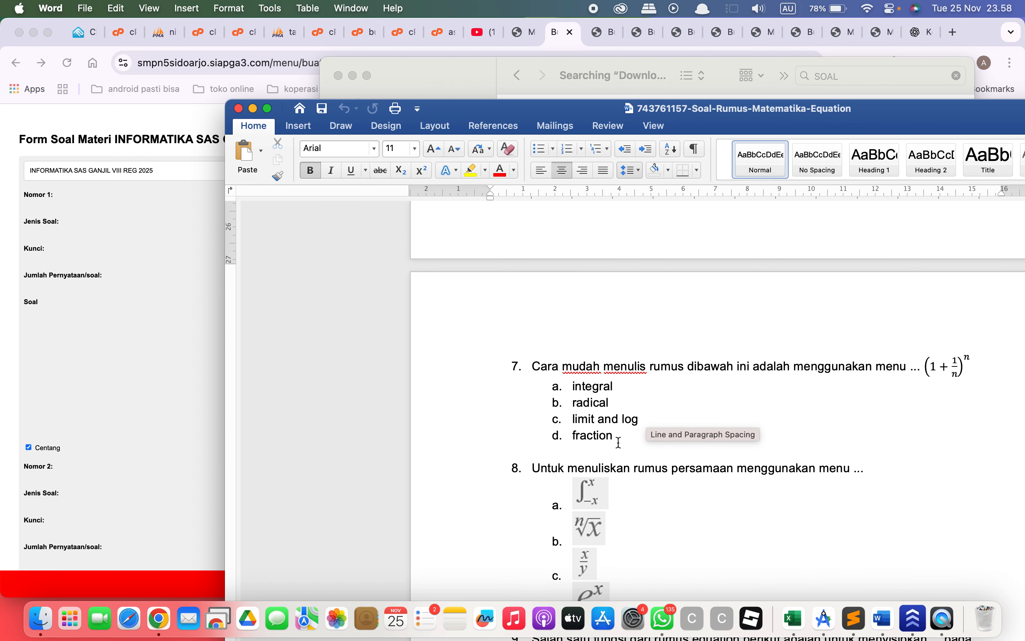
drag(619, 438, 545, 373)
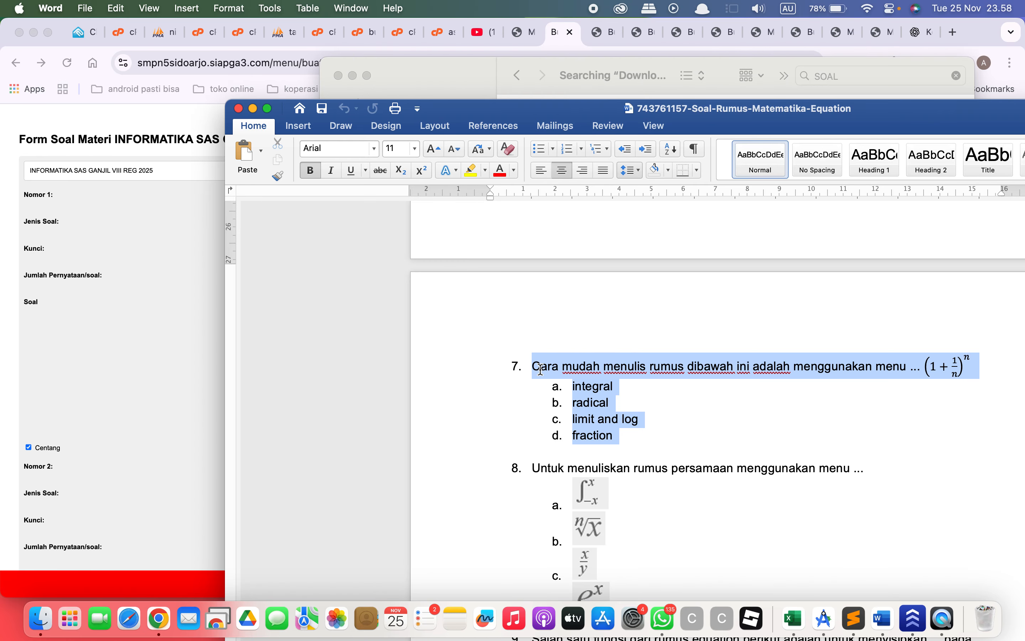
key(super+c)
click(95, 349)
click(343, 358)
key(super+v)
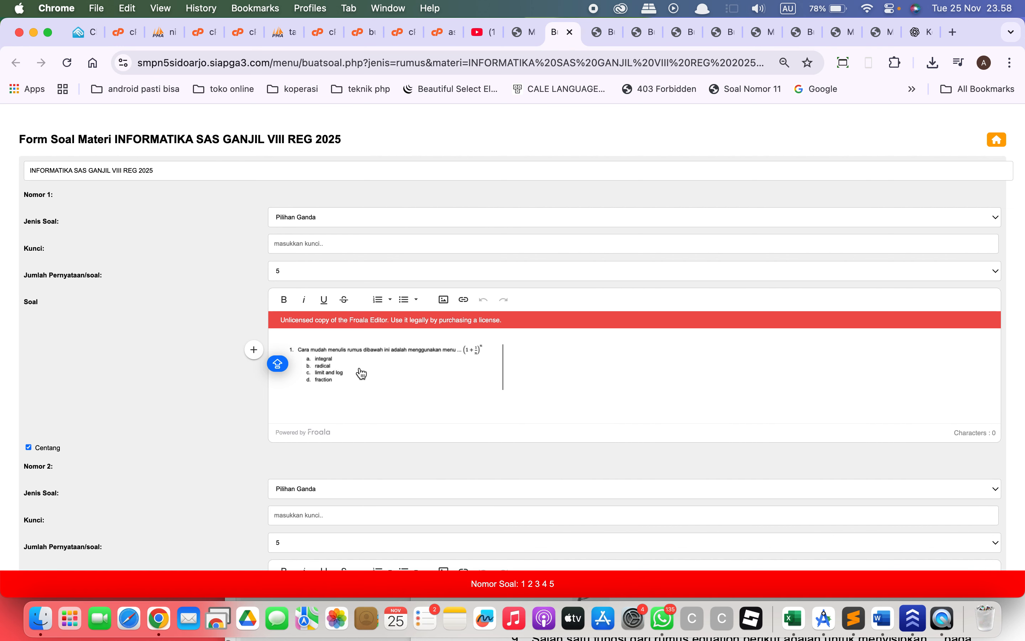
click(383, 366)
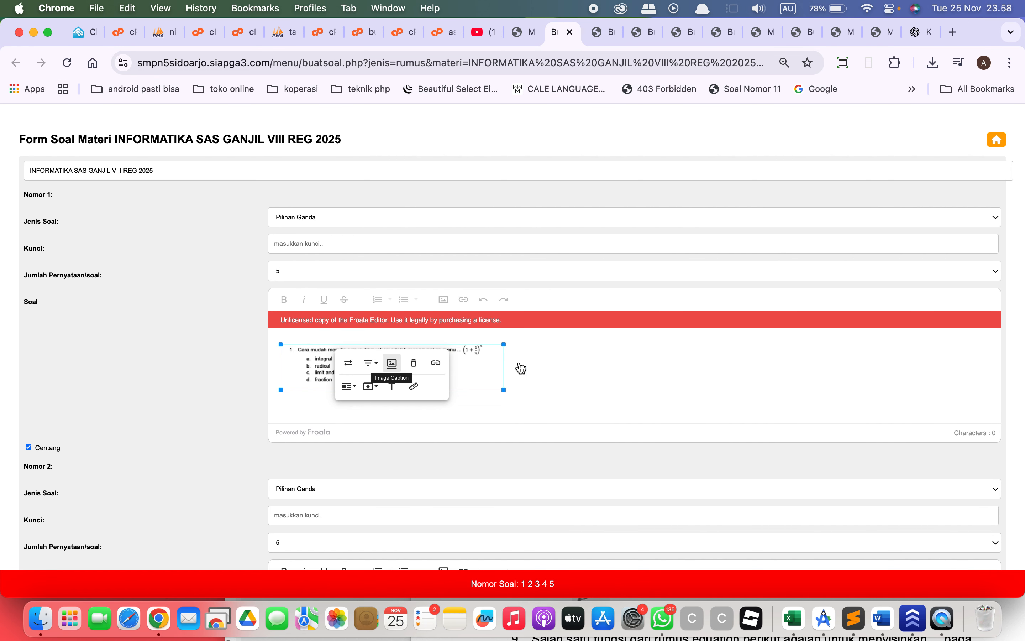
click(550, 369)
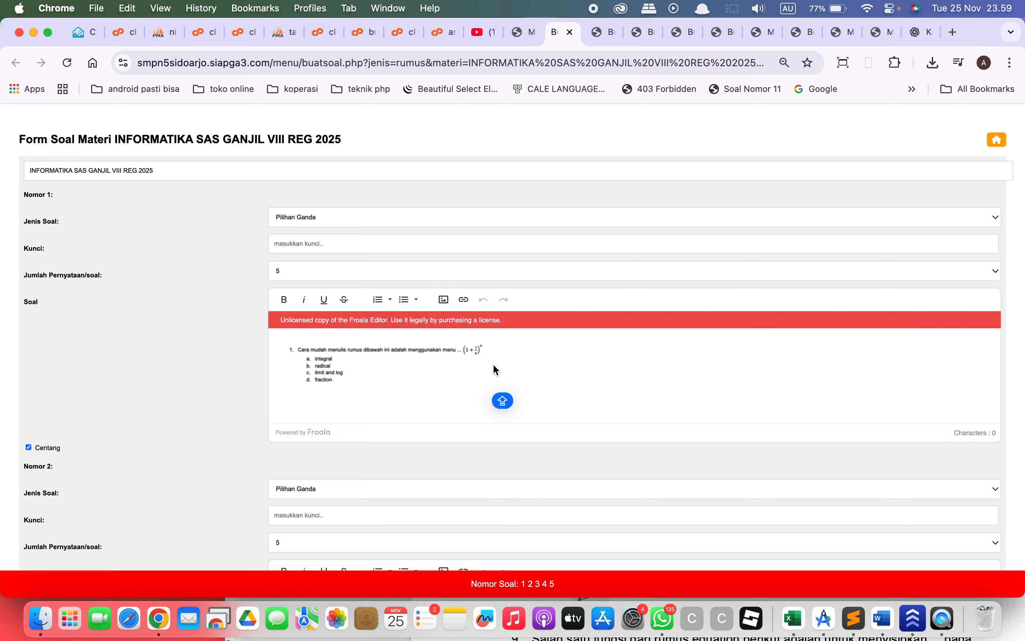
Cancel the Form Buat Soal dialog on the Asesmen page and open the INFORMATIKA question list under Buat Soal.
scroll(492, 362, down, 15)
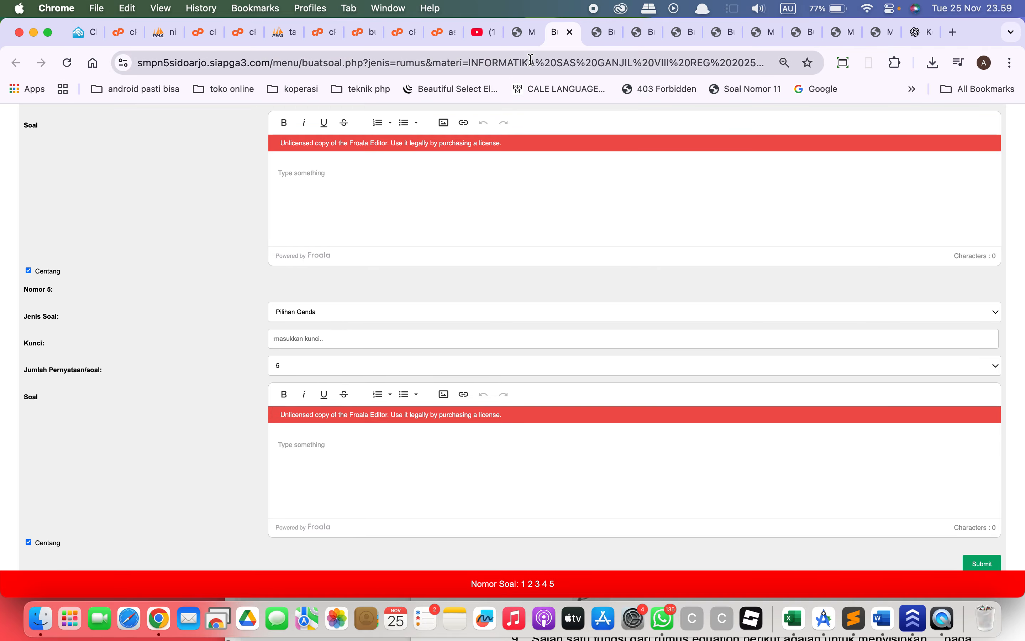
click(521, 43)
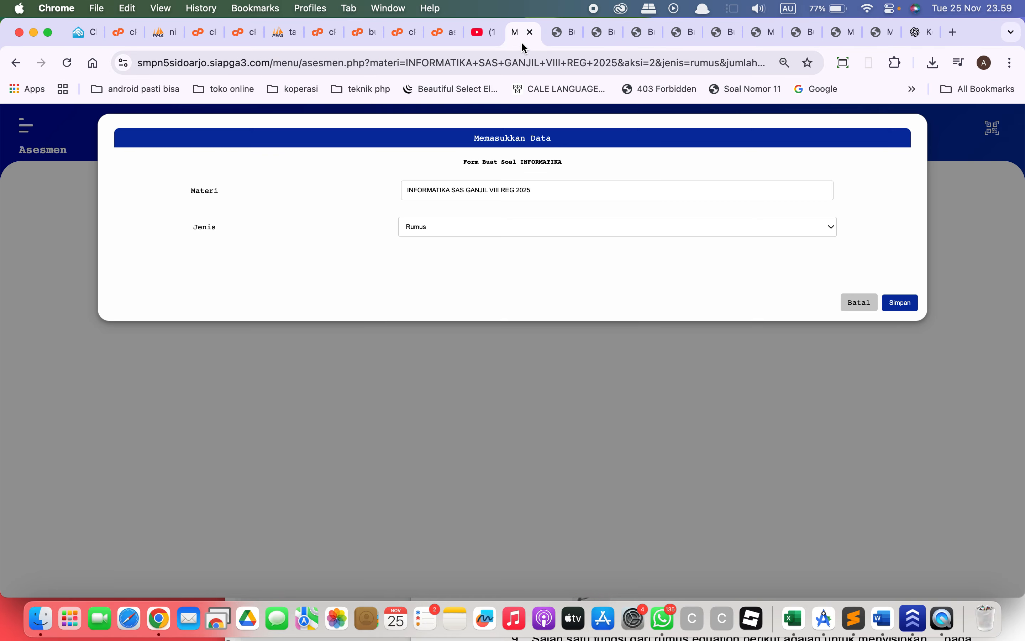
click(861, 303)
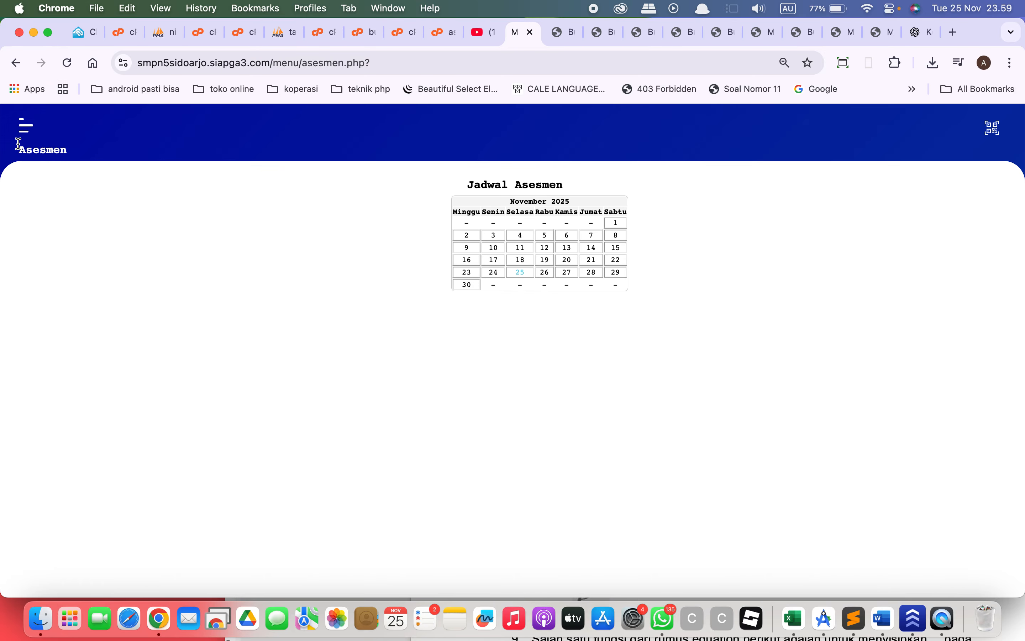
click(25, 126)
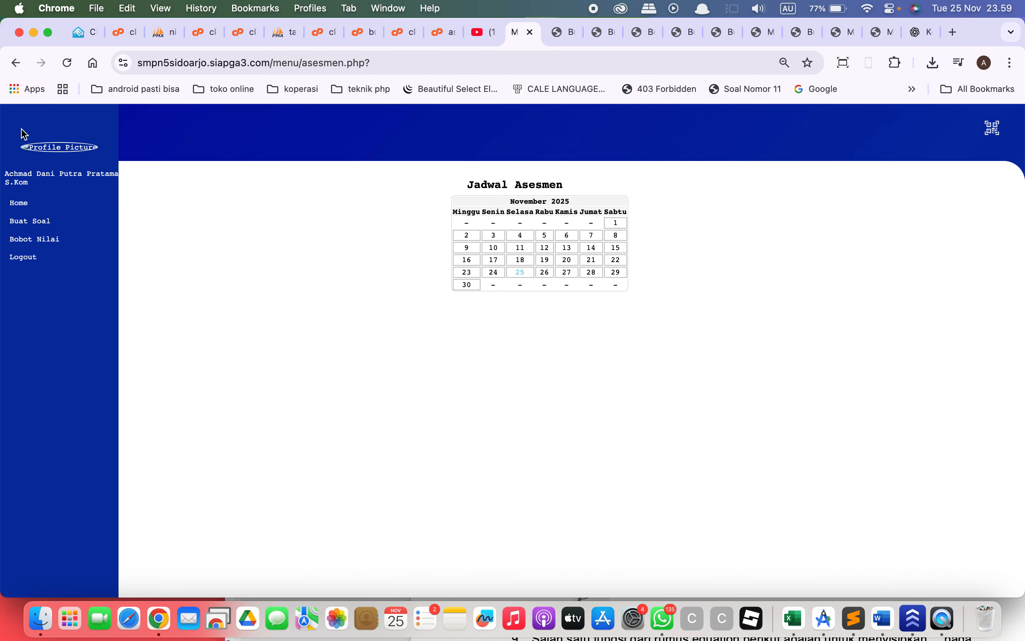
click(34, 222)
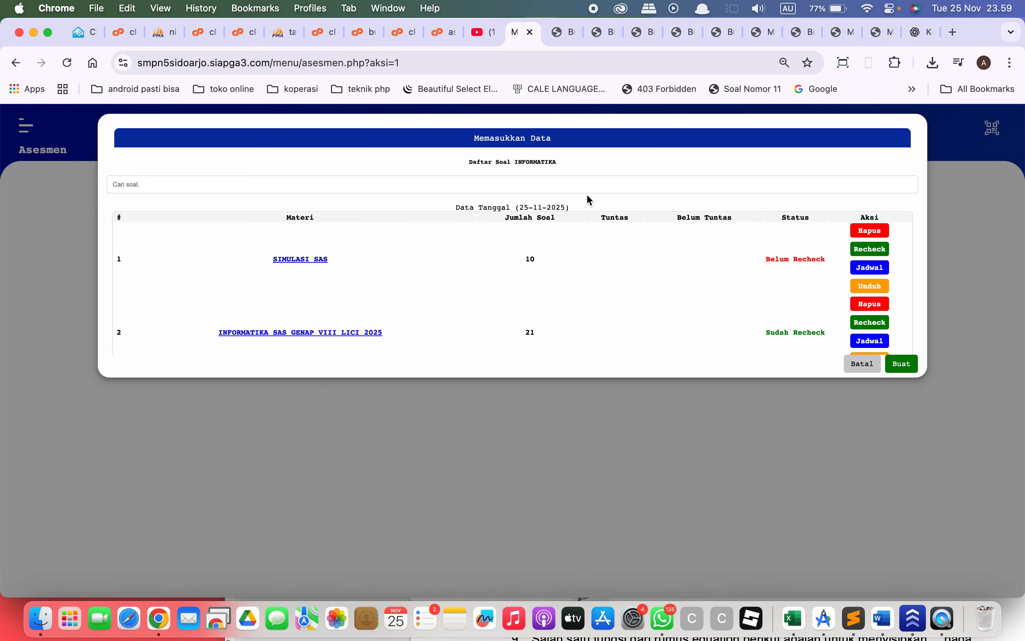
Start the recheck of the INFORMATIKA SAS GANJIL VII REG 2025 question set from the INFORMATIKA question list.
scroll(580, 242, down, 3)
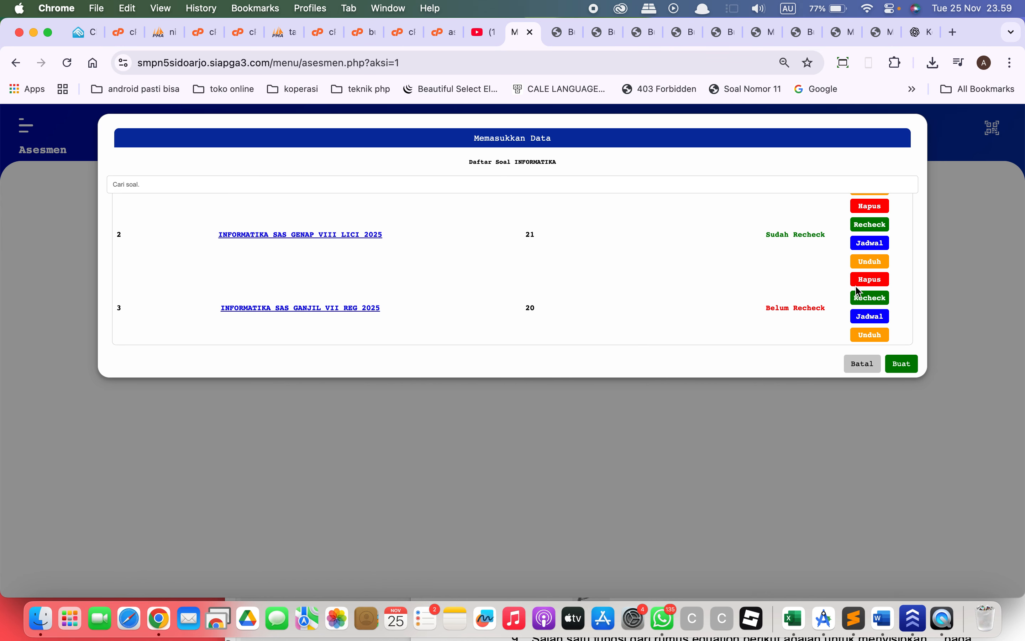
click(863, 298)
click(631, 166)
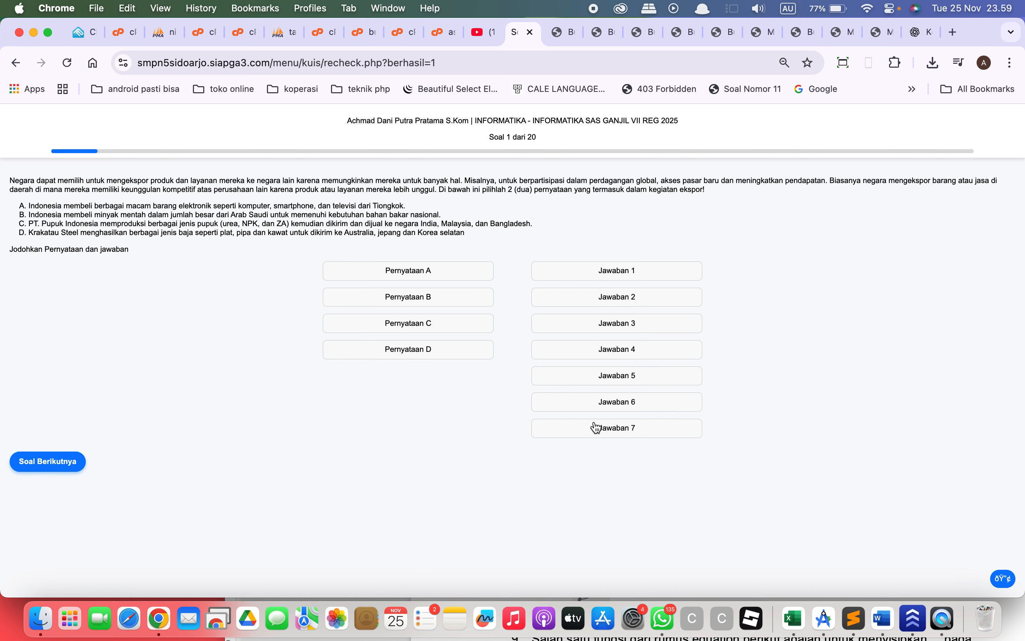
Match Pernyataan A and B to Jawaban 1, Pernyataan C to Jawaban 3, and Pernyataan D to Jawaban 2.
click(448, 272)
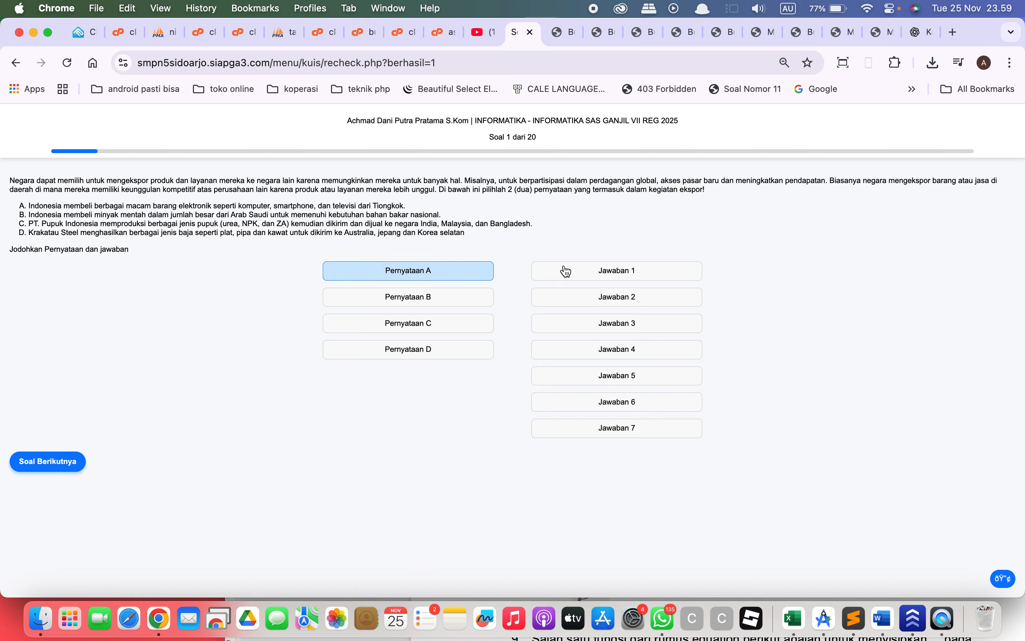
click(566, 271)
click(431, 272)
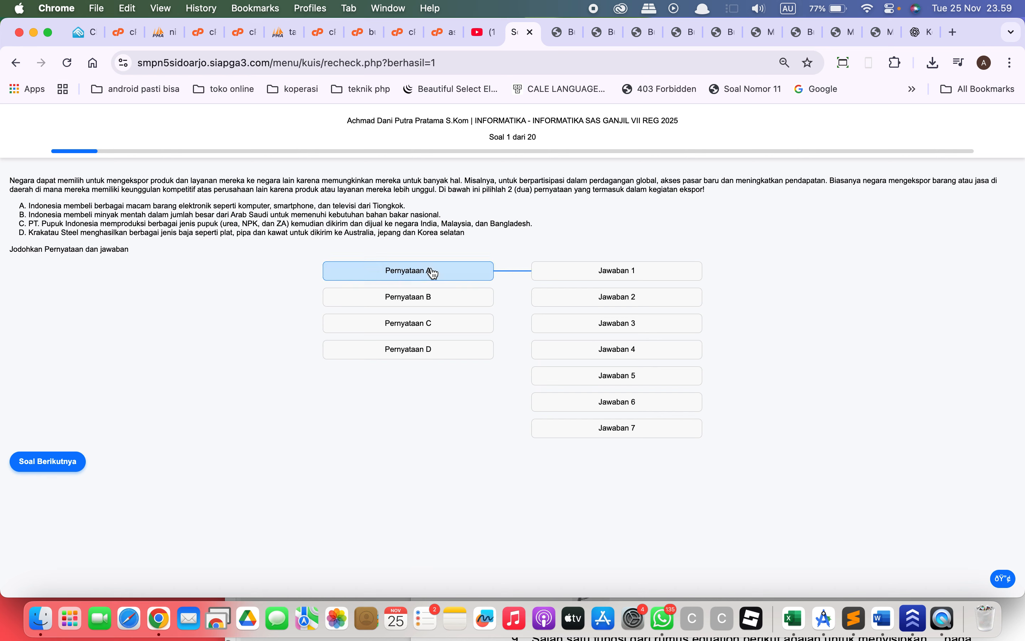
click(584, 281)
click(461, 301)
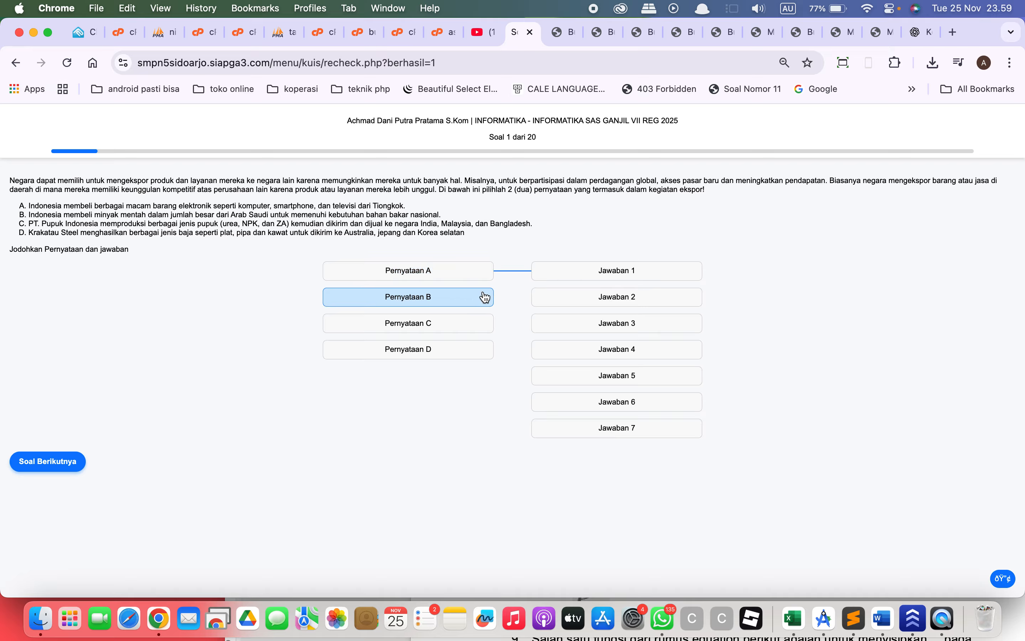
click(577, 280)
click(448, 325)
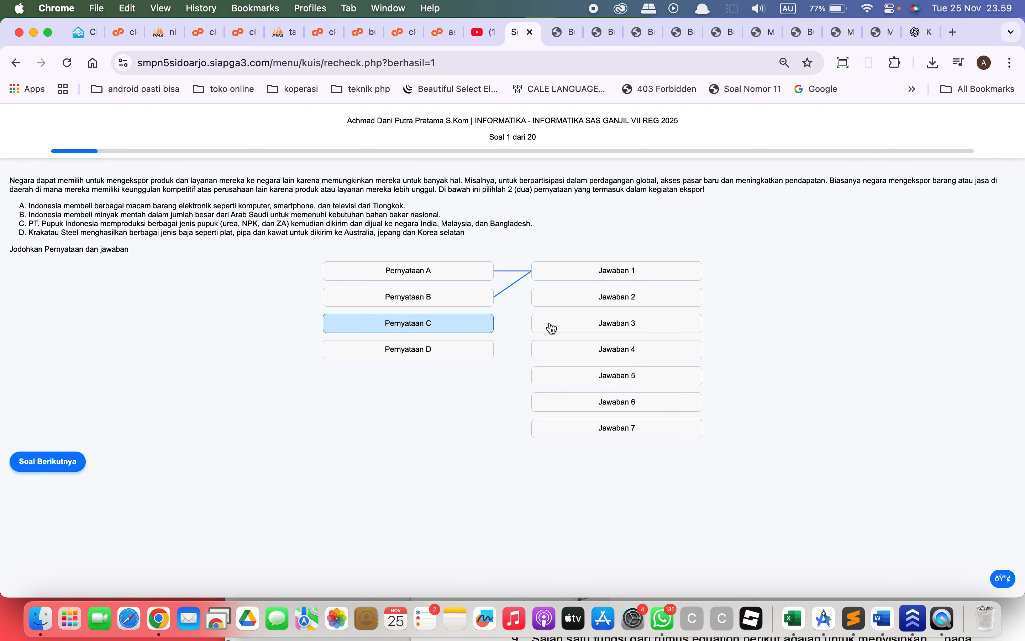
click(552, 328)
click(467, 348)
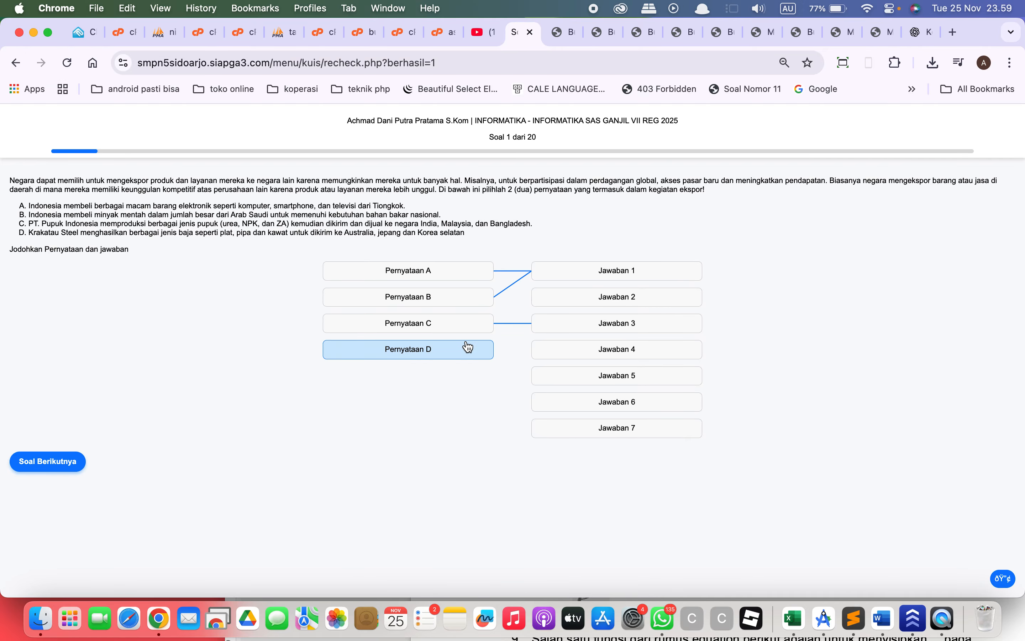
click(542, 305)
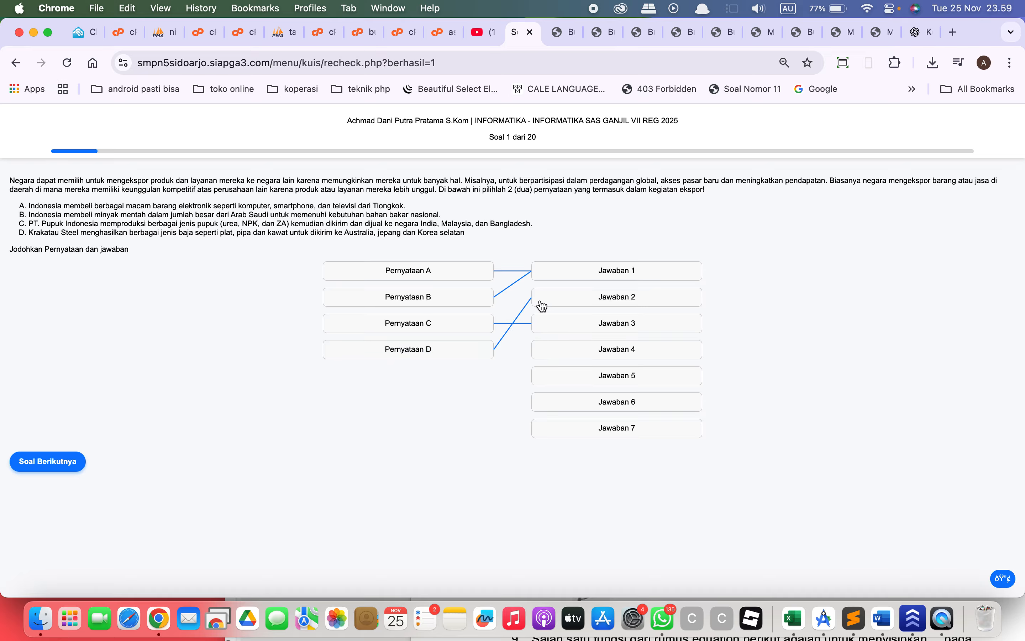
Advance the recheck from question 1 to question 4, leaving questions 2 and 3 unanswered.
click(67, 461)
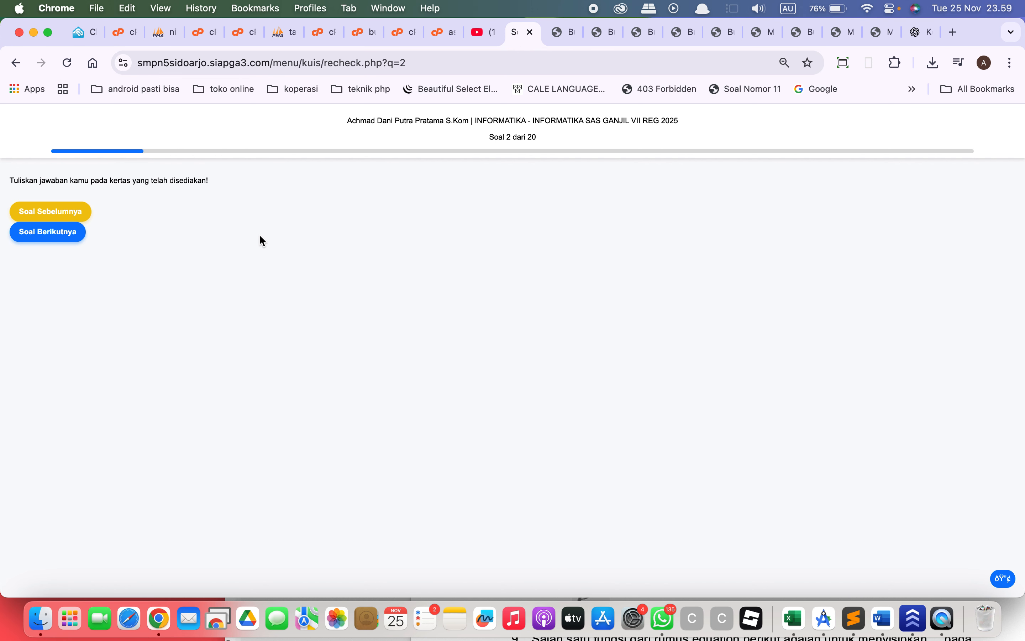
click(49, 239)
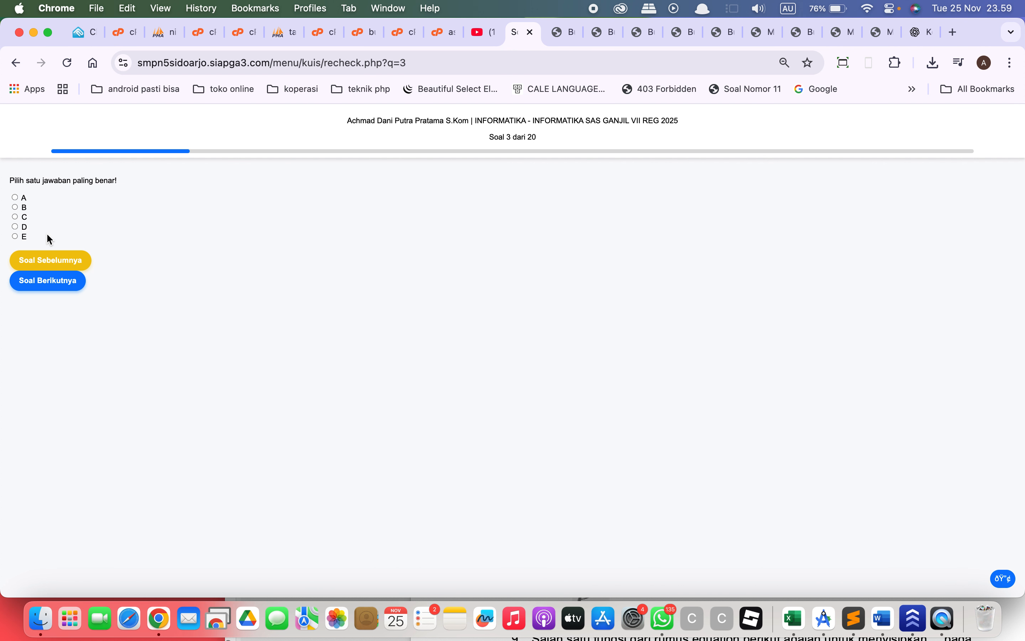
click(63, 281)
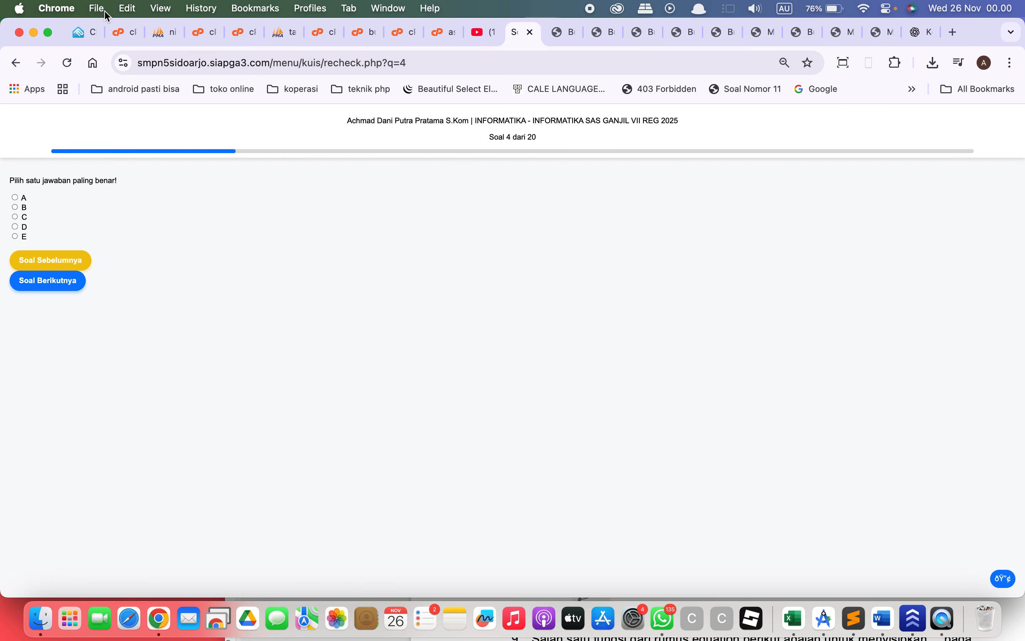
drag(66, 39, 99, 6)
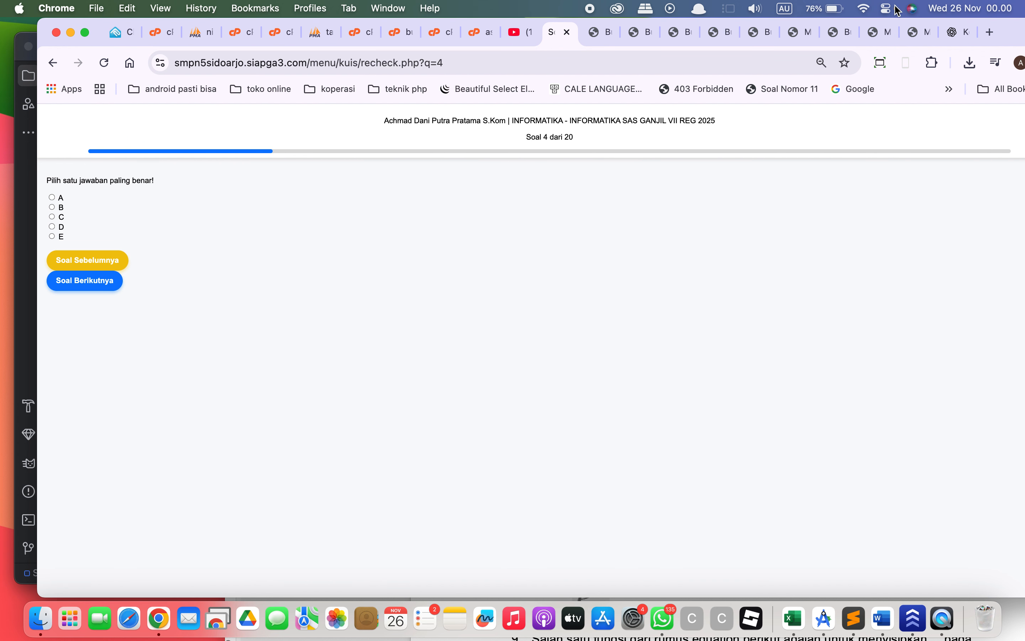